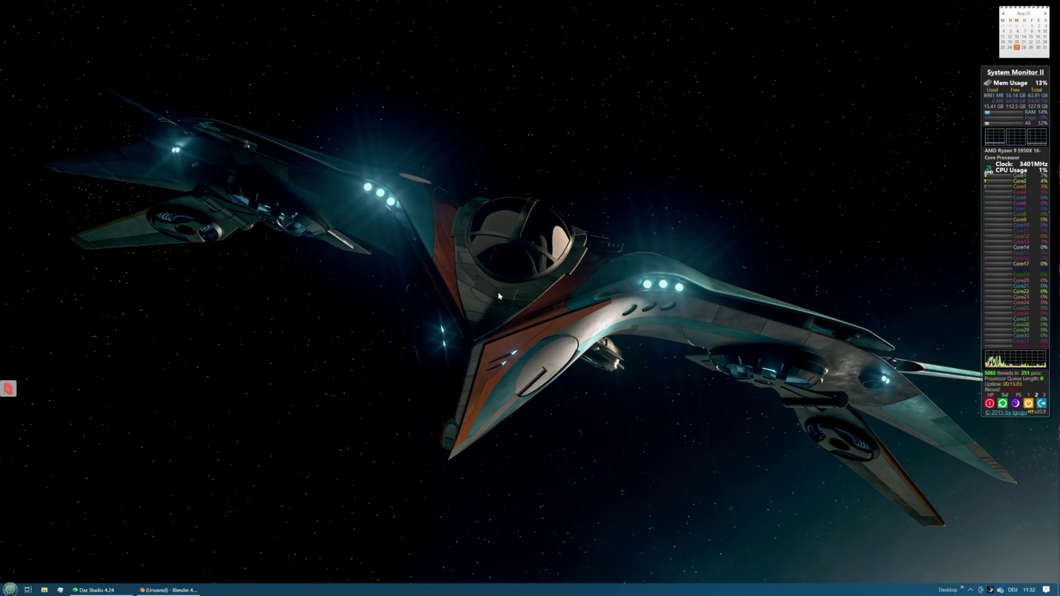
Bring Daz Studio forward and list the Environments > Architecture > Interior products, such as Corridor Interior and Kaaos.
left_click(105, 589)
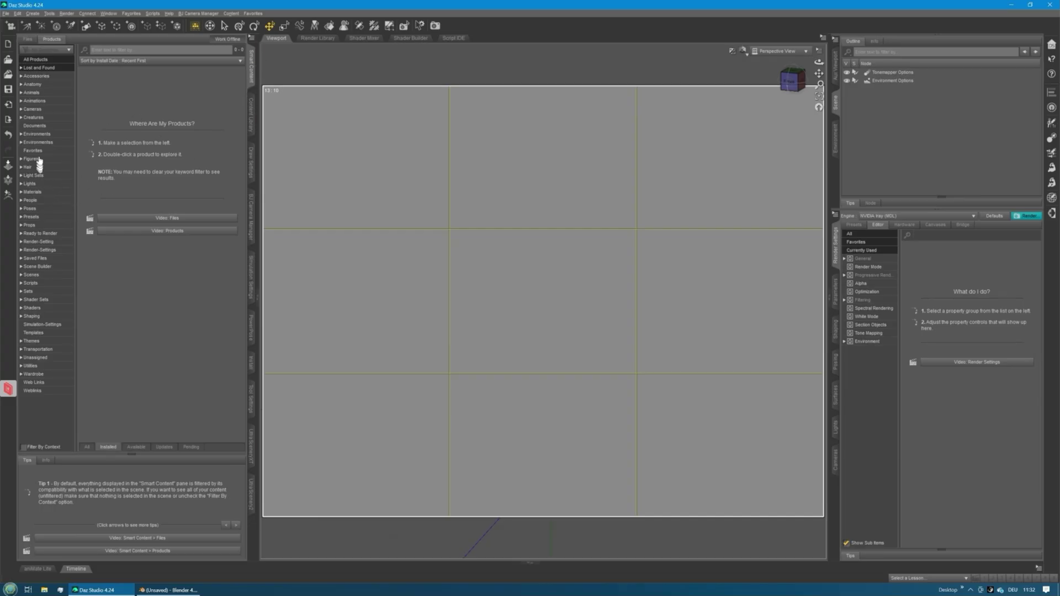
left_click(49, 134)
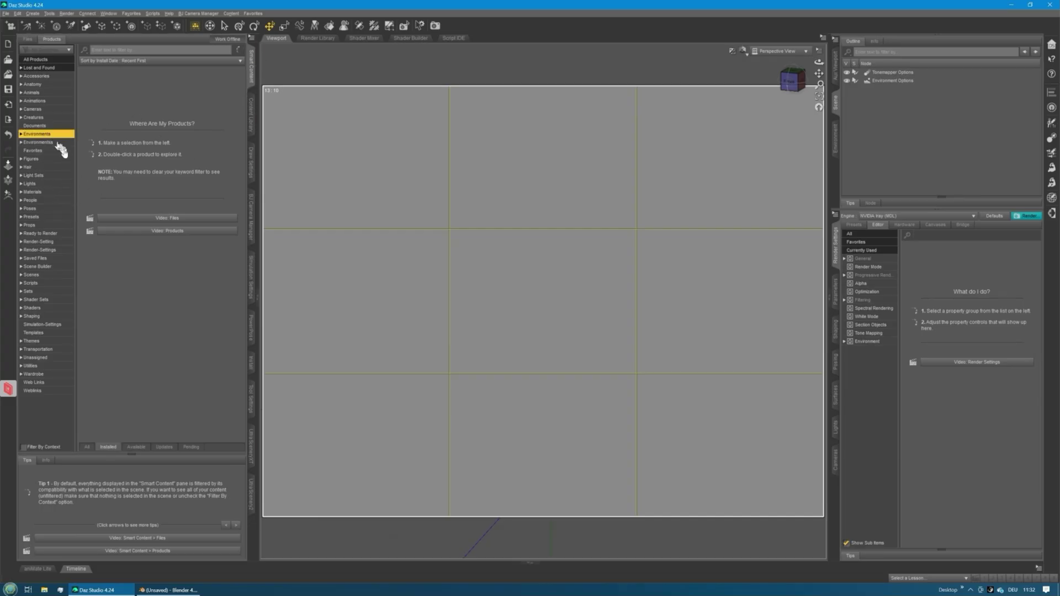
left_click(21, 134)
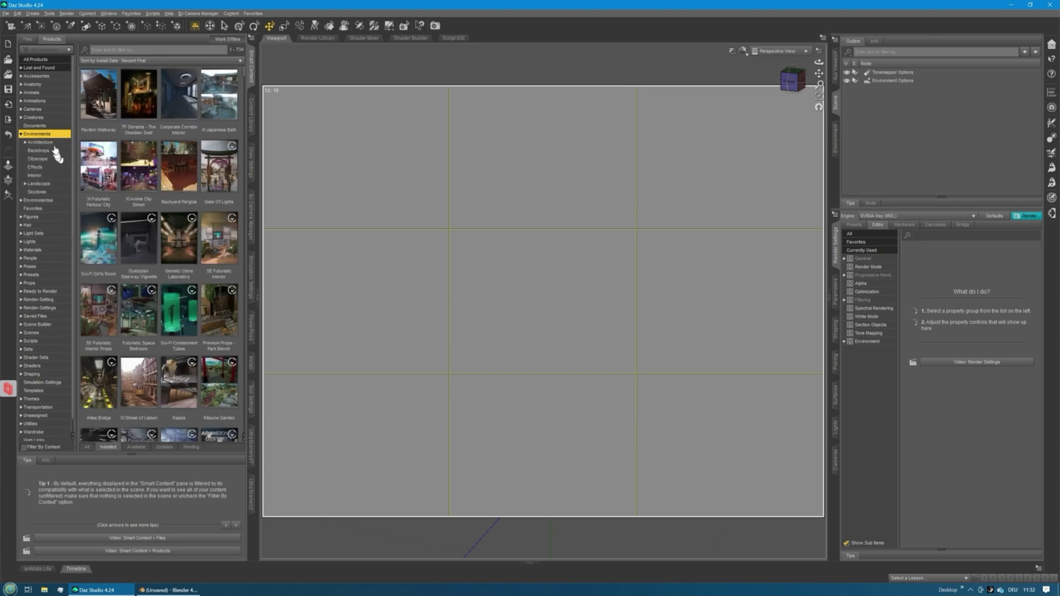
left_click(40, 141)
left_click(25, 142)
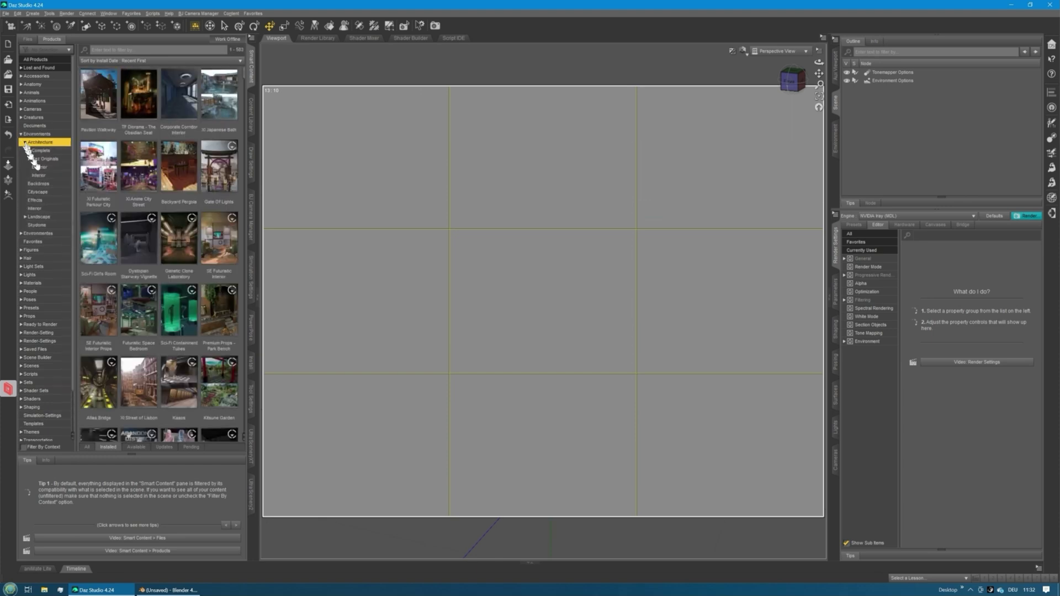
left_click(42, 175)
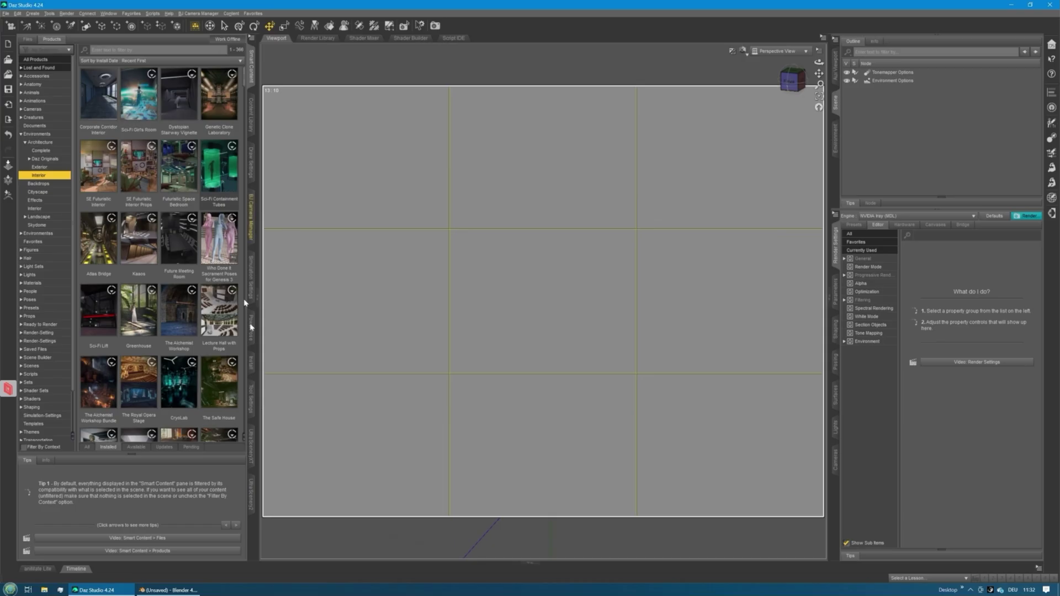
mouse_move(139, 243)
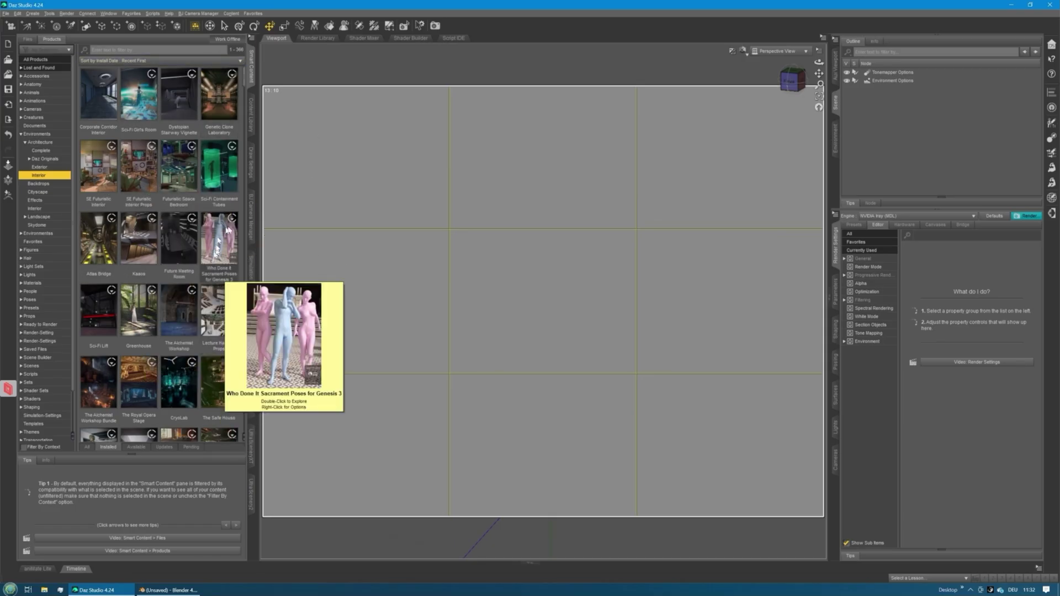
mouse_move(202, 111)
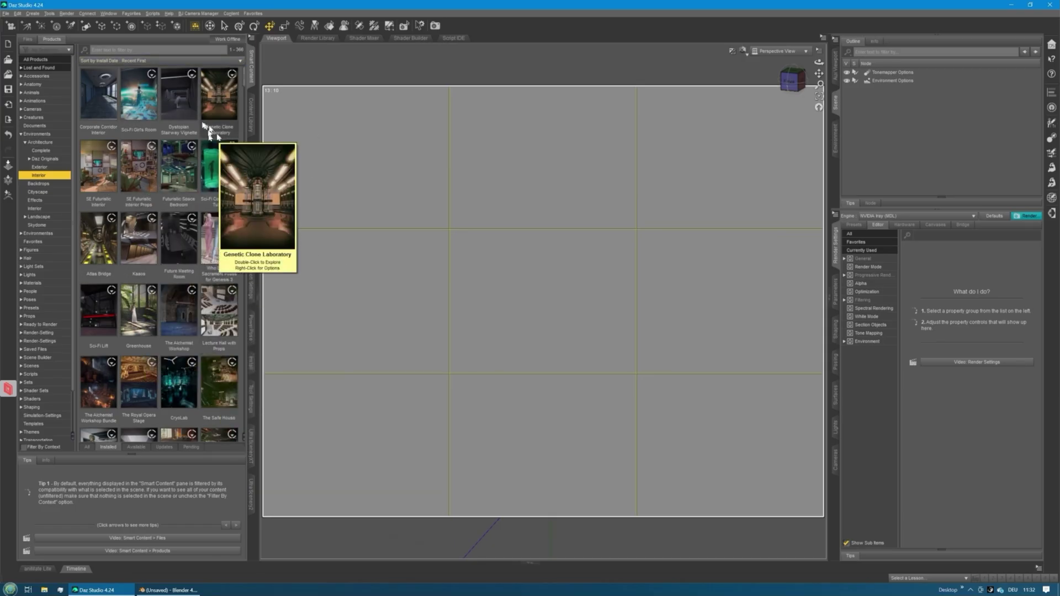
Browse the Props folder in the Files view and filter it down to chair props.
left_click(26, 41)
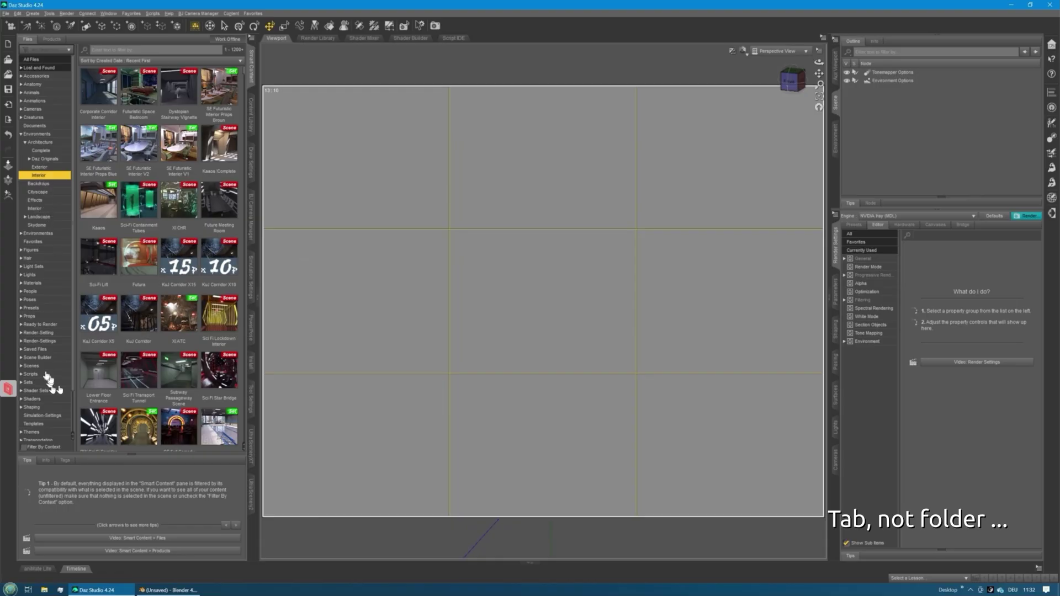
left_click(35, 316)
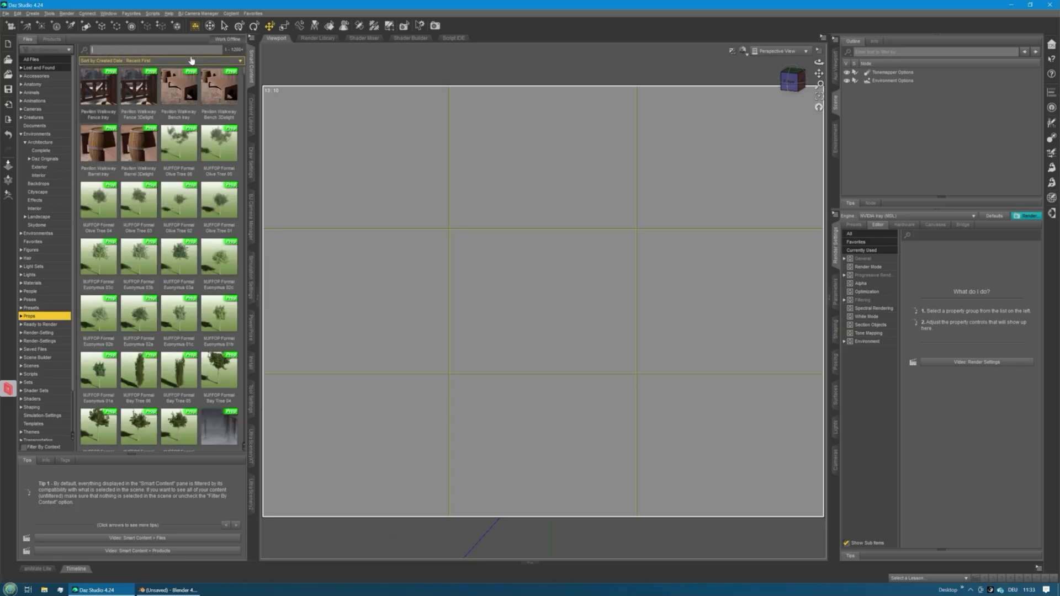
type("l")
type("hair")
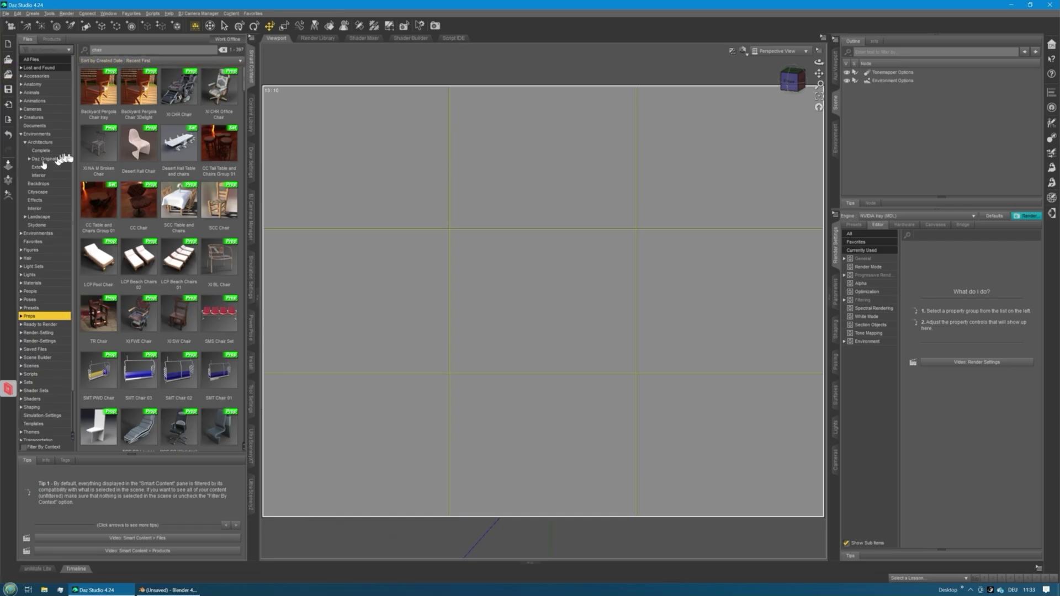
key("ctrl+a")
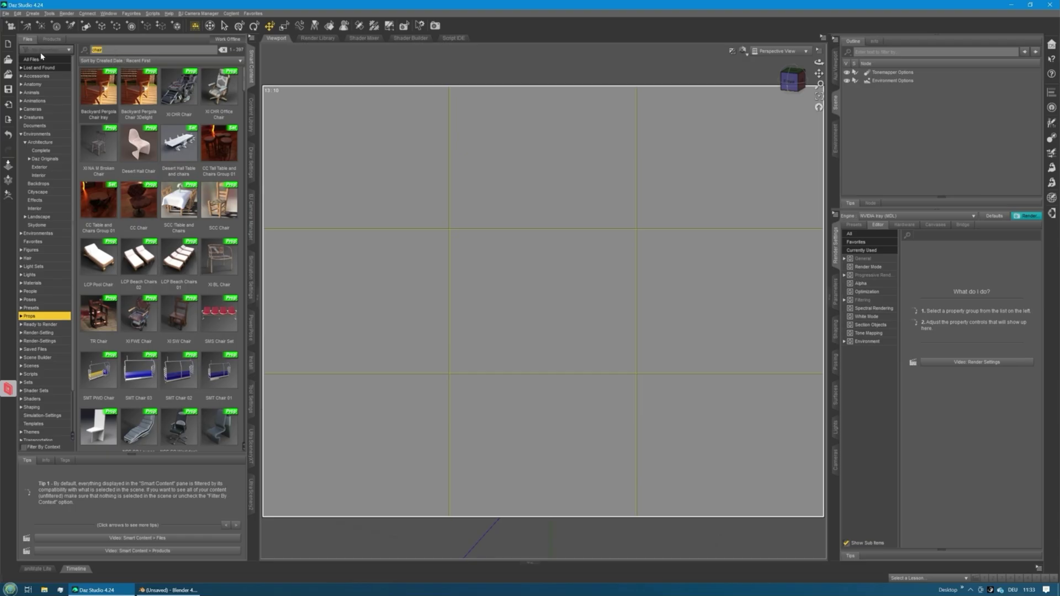
key("BackSpace")
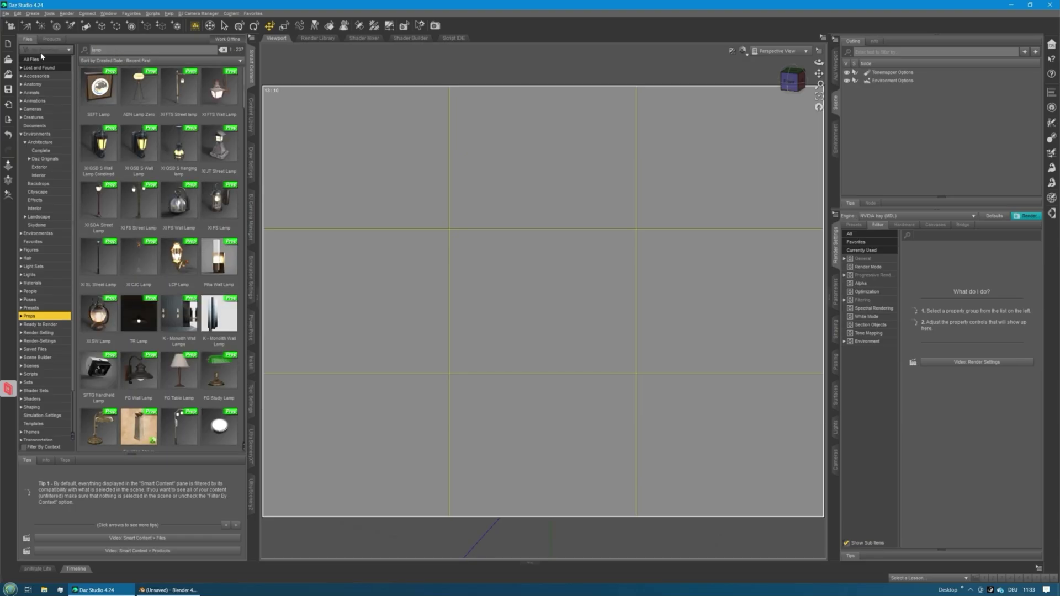
key("ctrl+a")
type("tre")
type("ir")
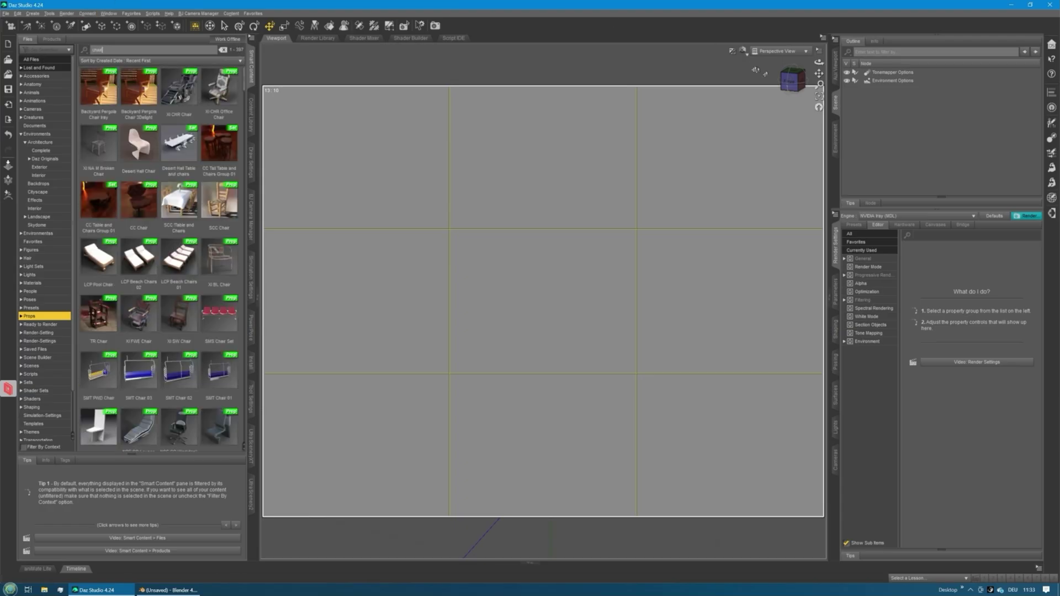
Switch the viewport draw style to NVIDIA Iray and drop the SCC Chair into the scene.
left_click(742, 51)
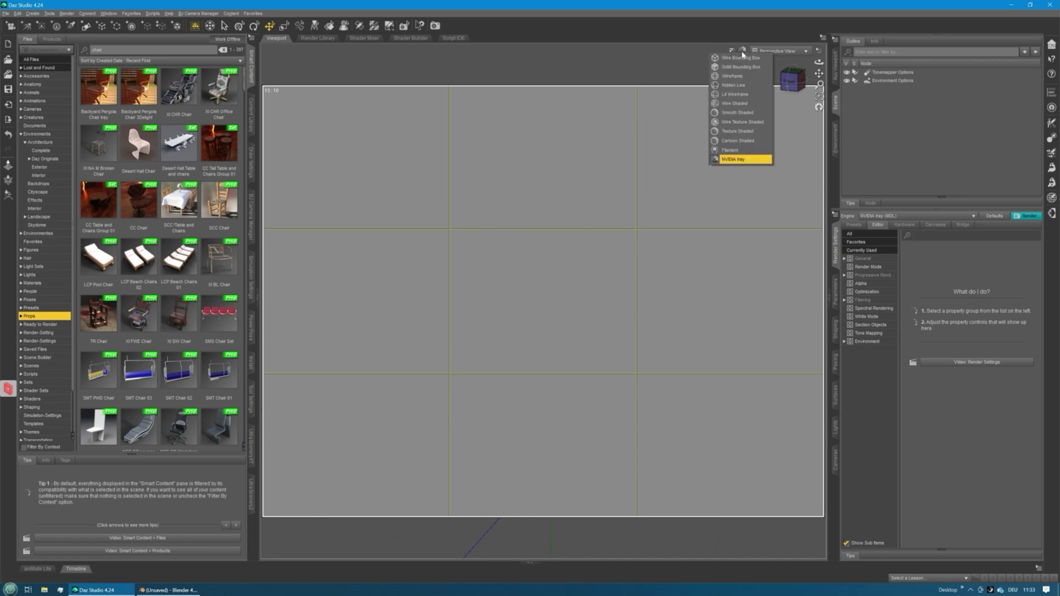
left_click(733, 159)
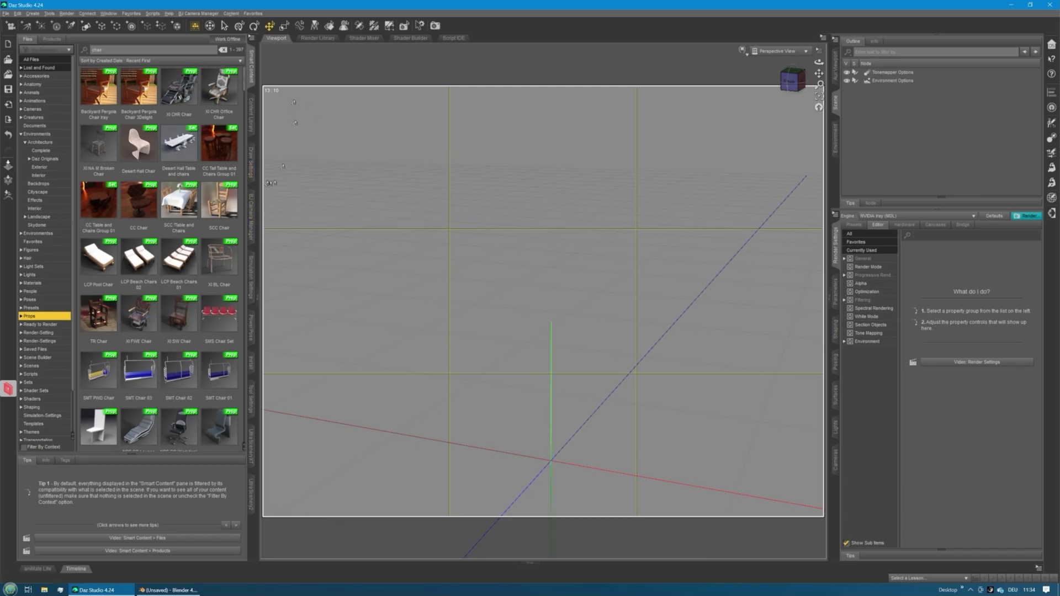
mouse_move(206, 114)
left_click_drag(206, 114, 665, 310)
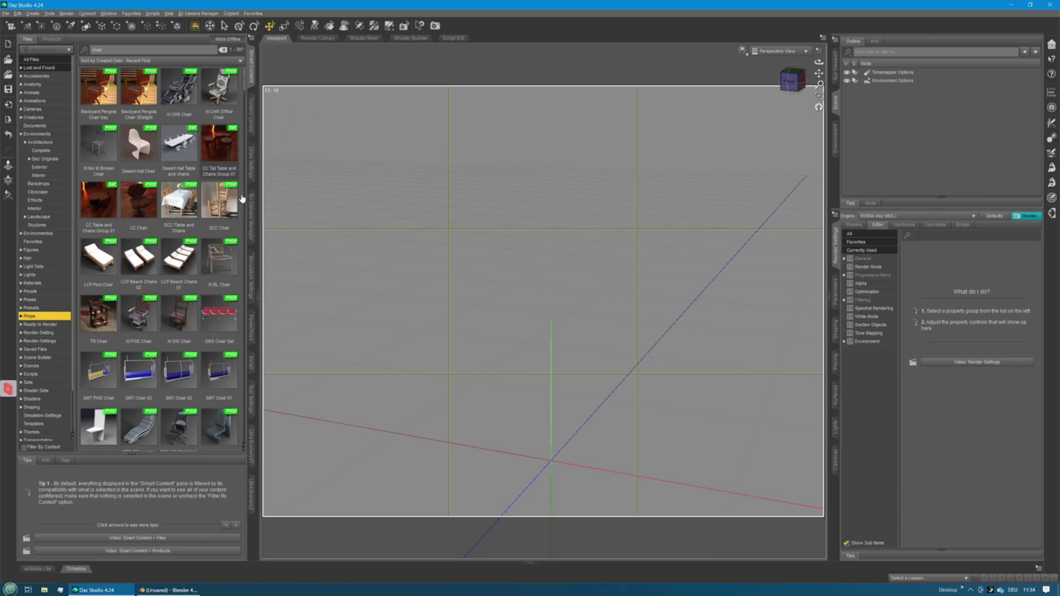
mouse_move(219, 199)
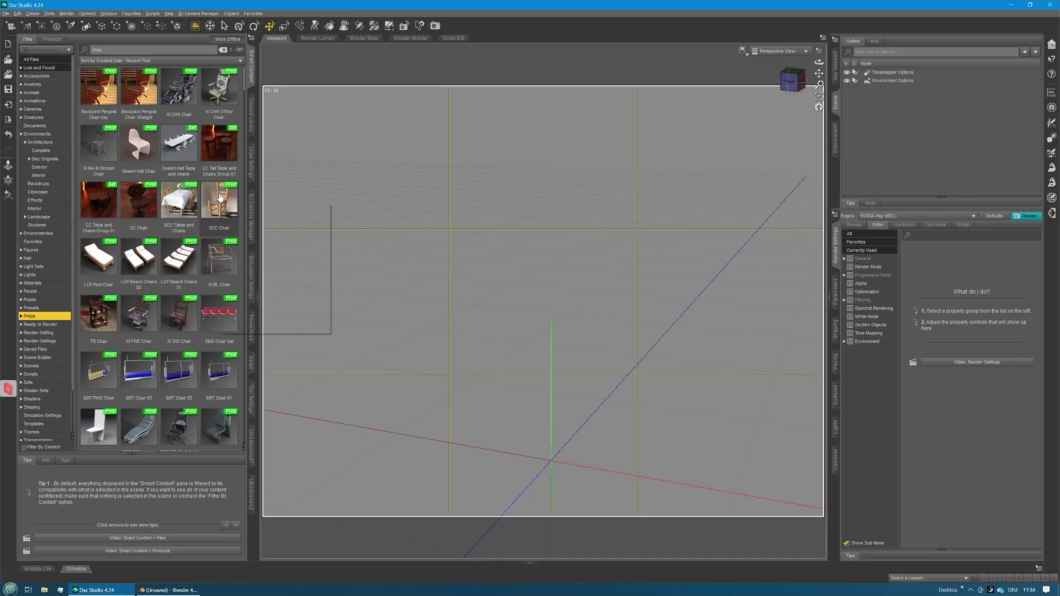
left_click_drag(220, 199, 632, 272)
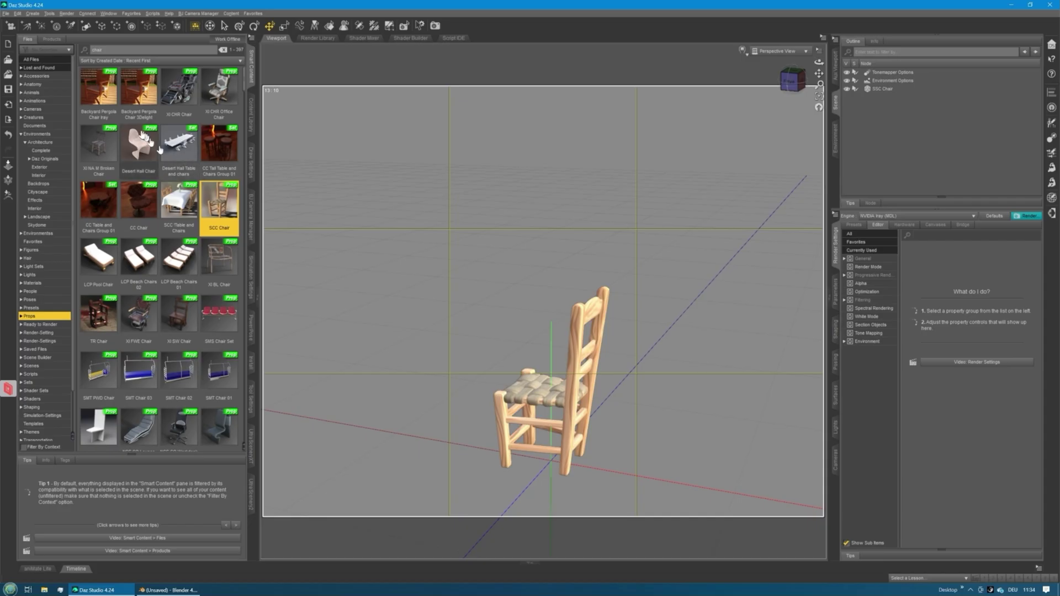
Add the Backyard Pergola Chair on the left and the XI BL Chair on the right.
double_click(141, 91)
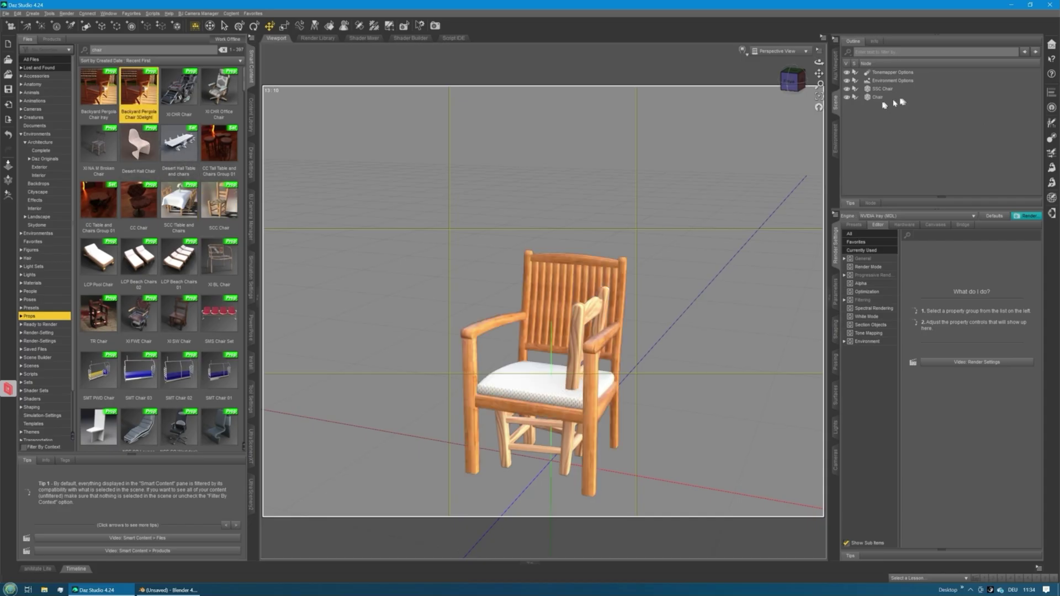
left_click(878, 97)
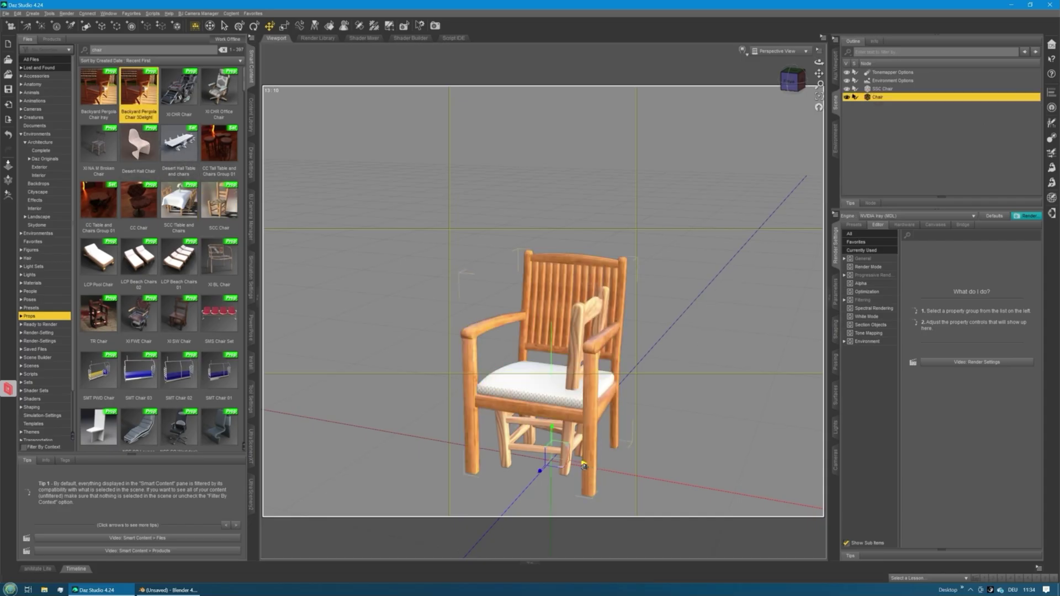
left_click_drag(582, 464, 469, 457)
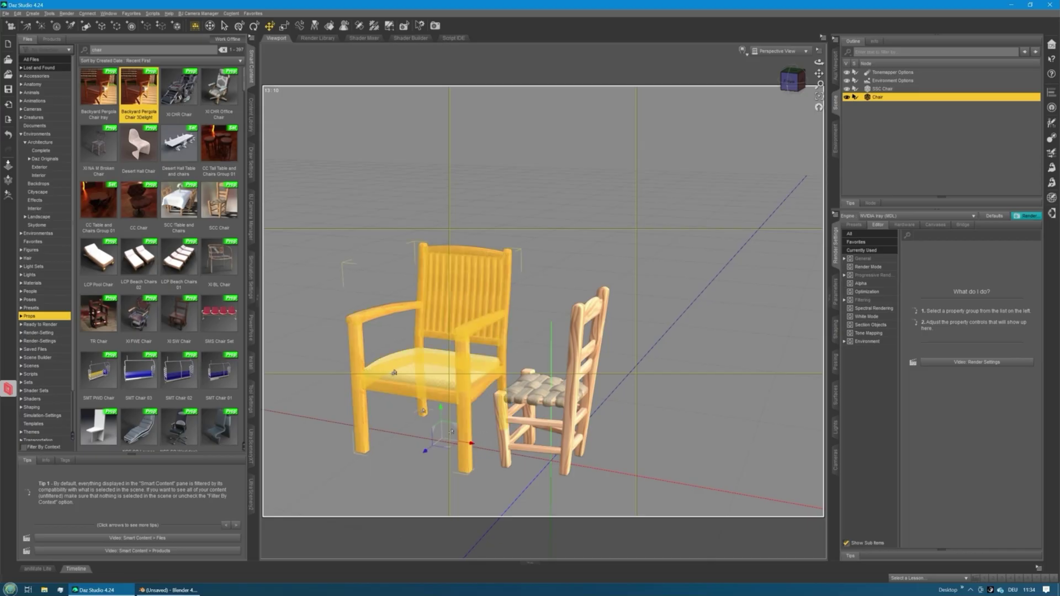
double_click(218, 260)
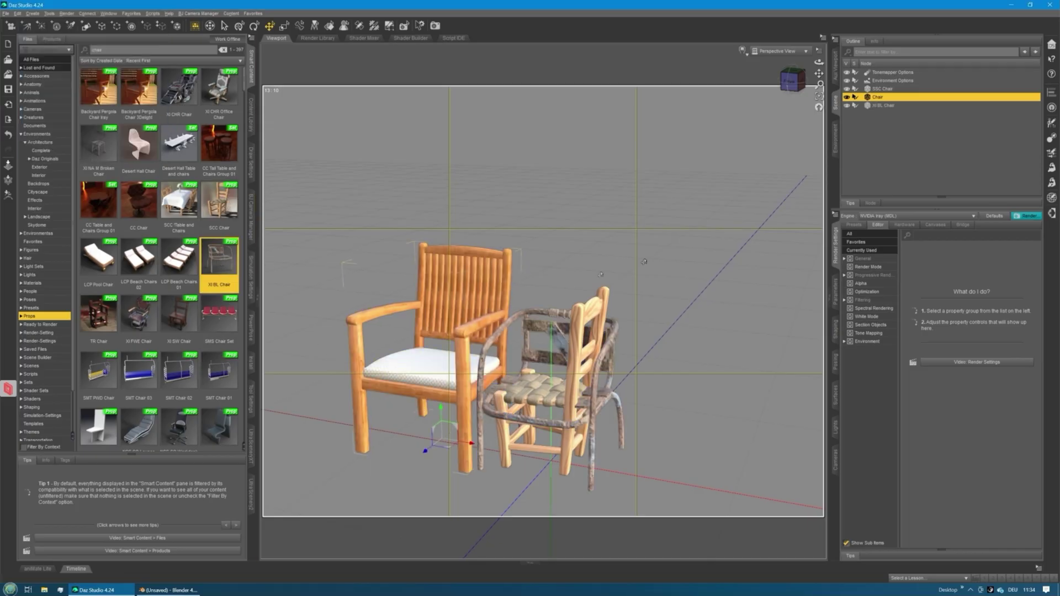
left_click(600, 410)
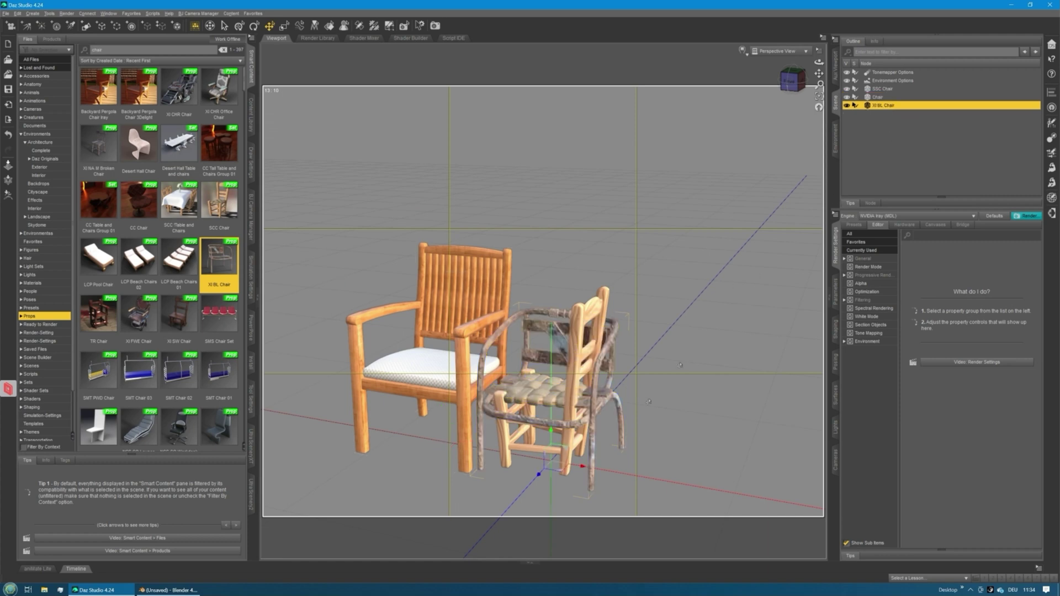
left_click(581, 468)
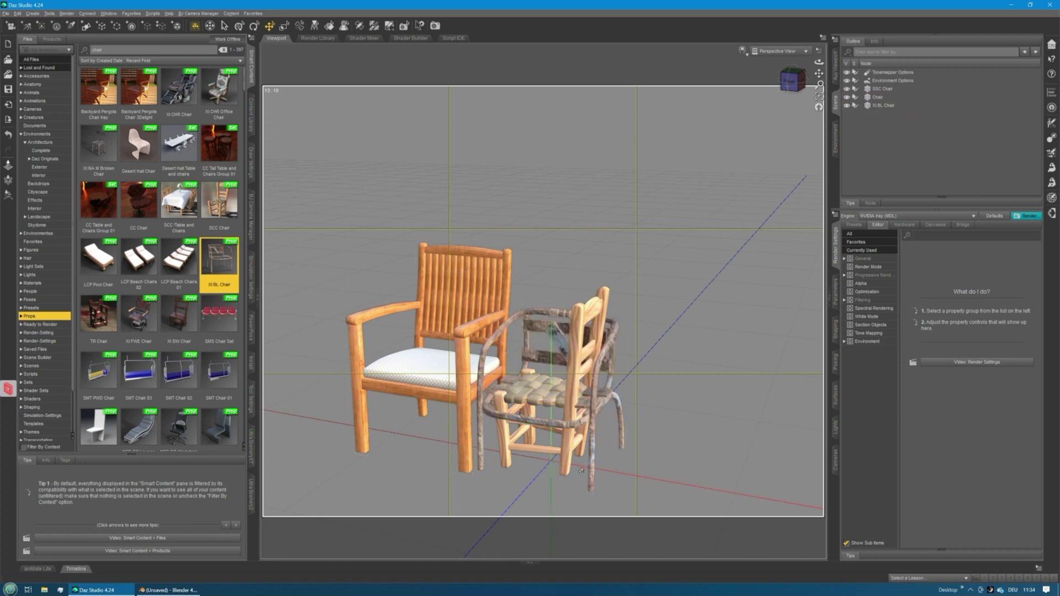
left_click(605, 407)
left_click_drag(582, 470, 690, 486)
Place the TR Chair at the far left and the XI SW Chair further right along X.
scroll(600, 401, "up", 2)
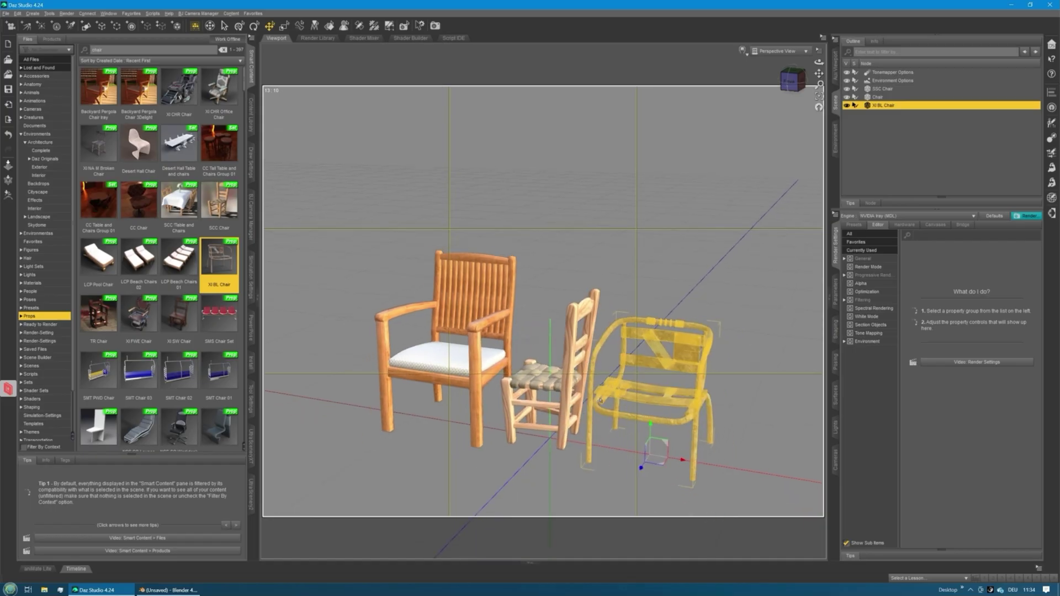
scroll(600, 401, "down", 3)
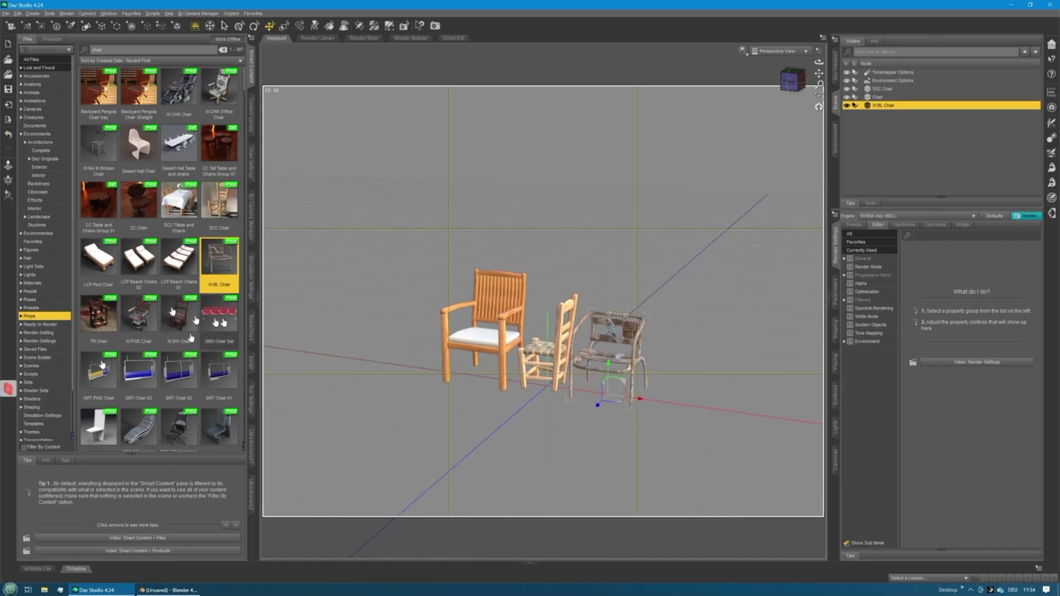
left_click(99, 315)
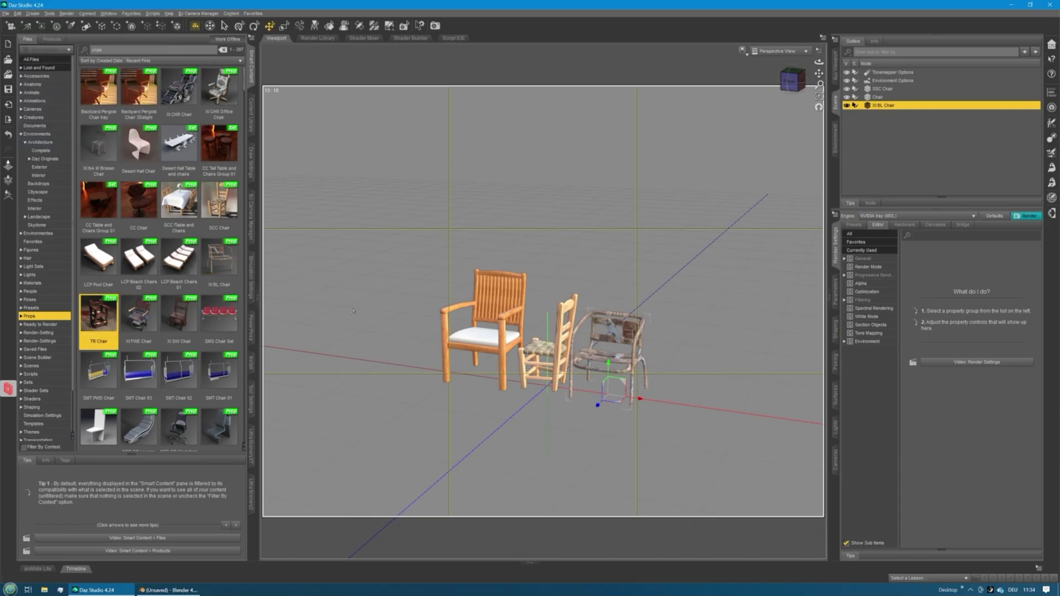
left_click_drag(353, 311, 386, 317)
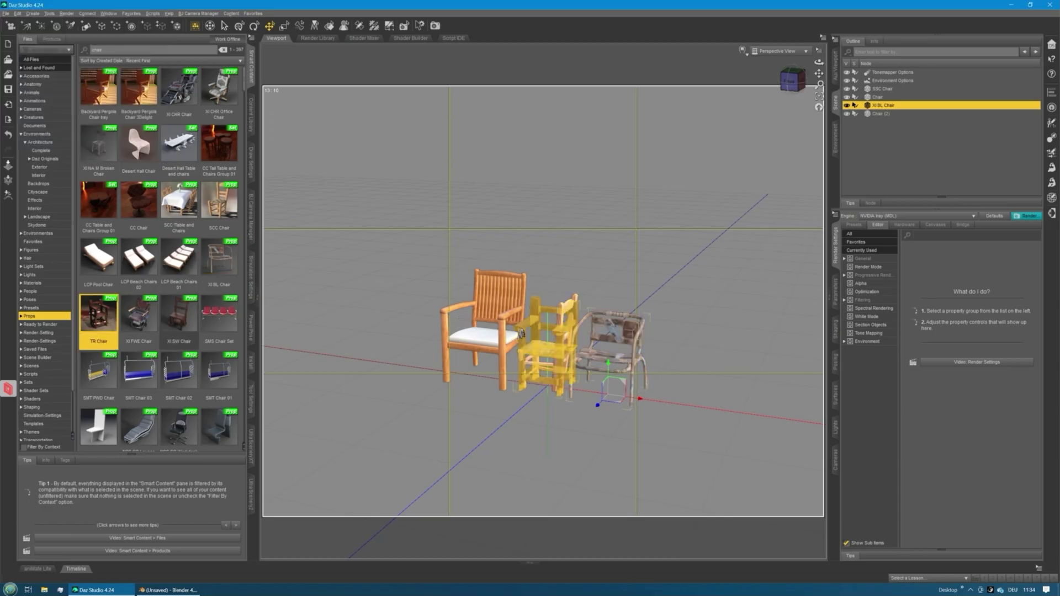
left_click(521, 333)
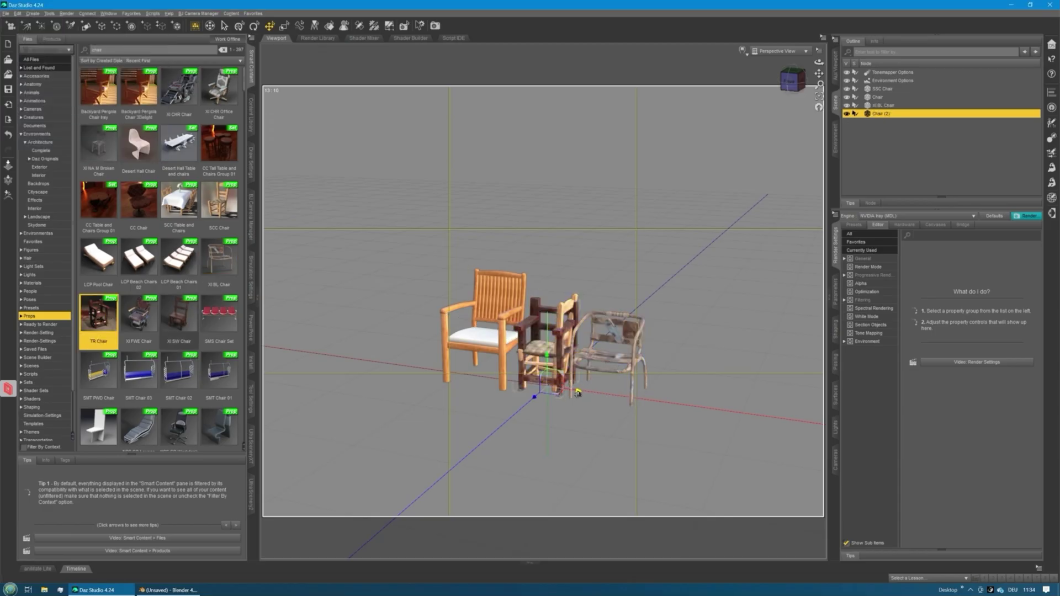
left_click_drag(578, 392, 437, 388)
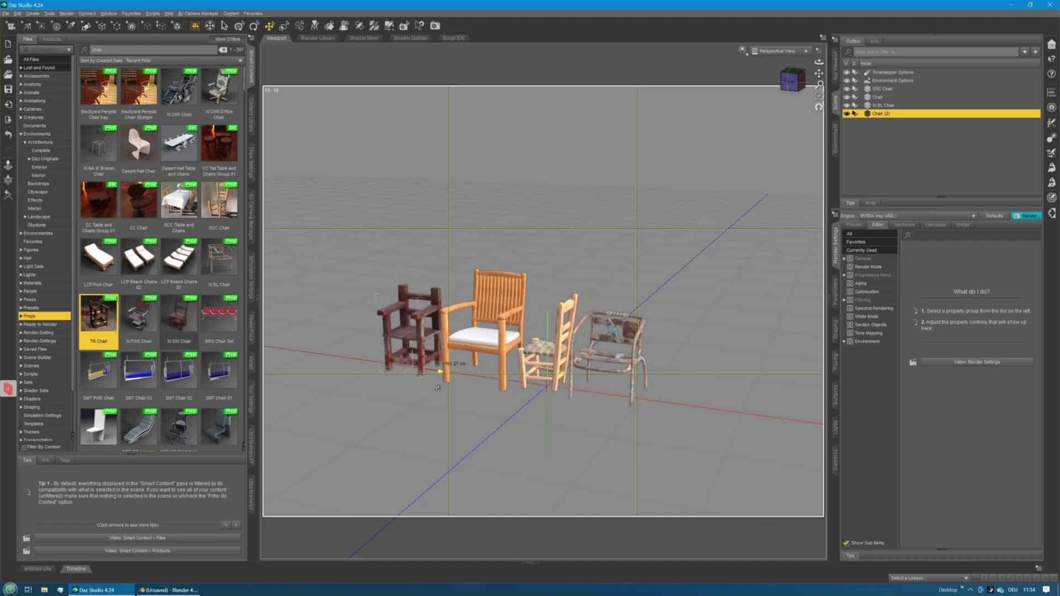
double_click(179, 320)
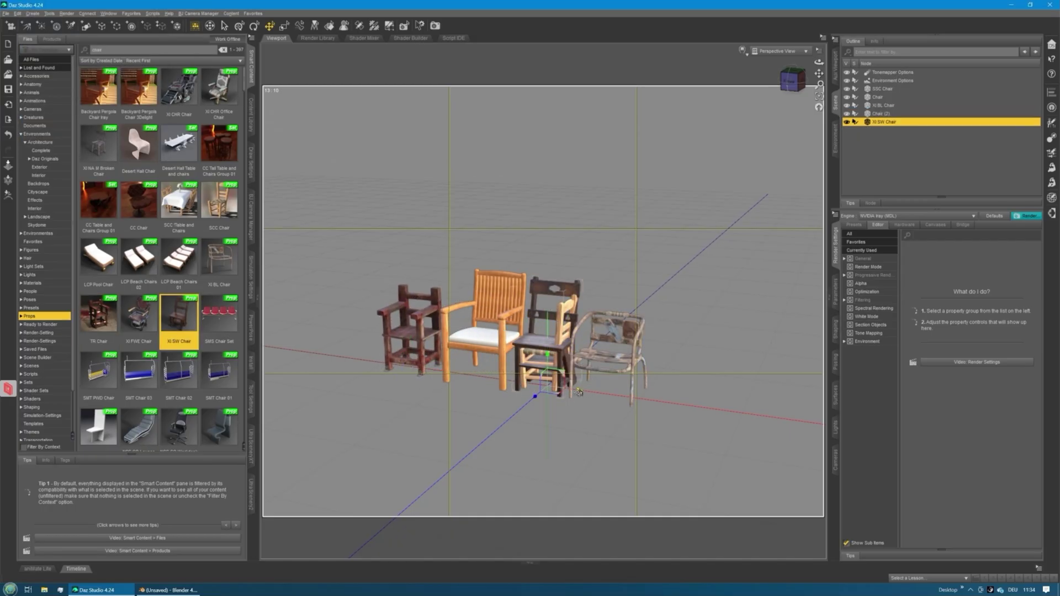
left_click_drag(577, 392, 710, 406)
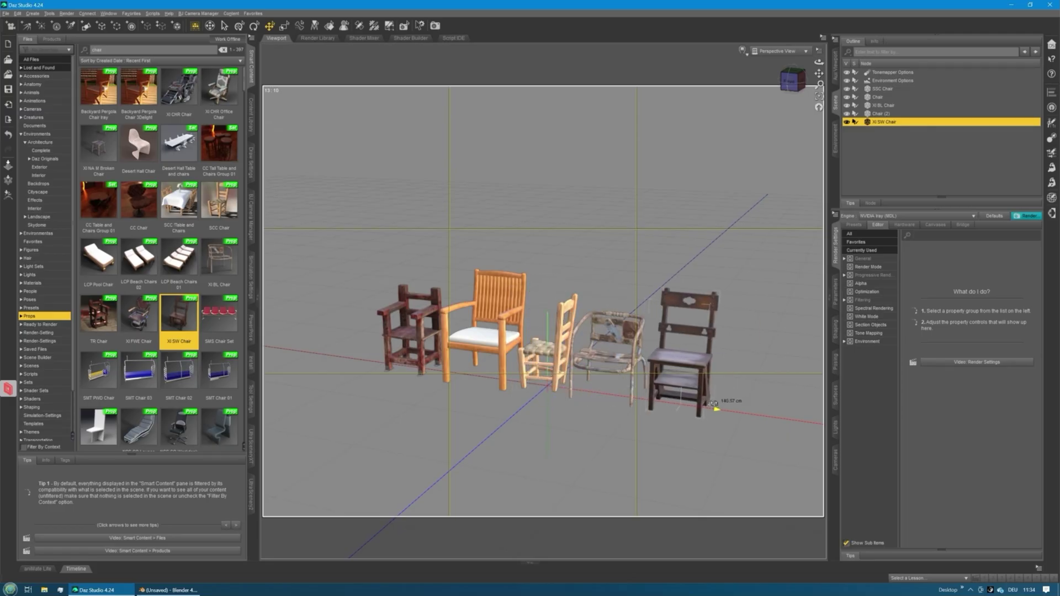
left_click_drag(714, 405, 709, 407)
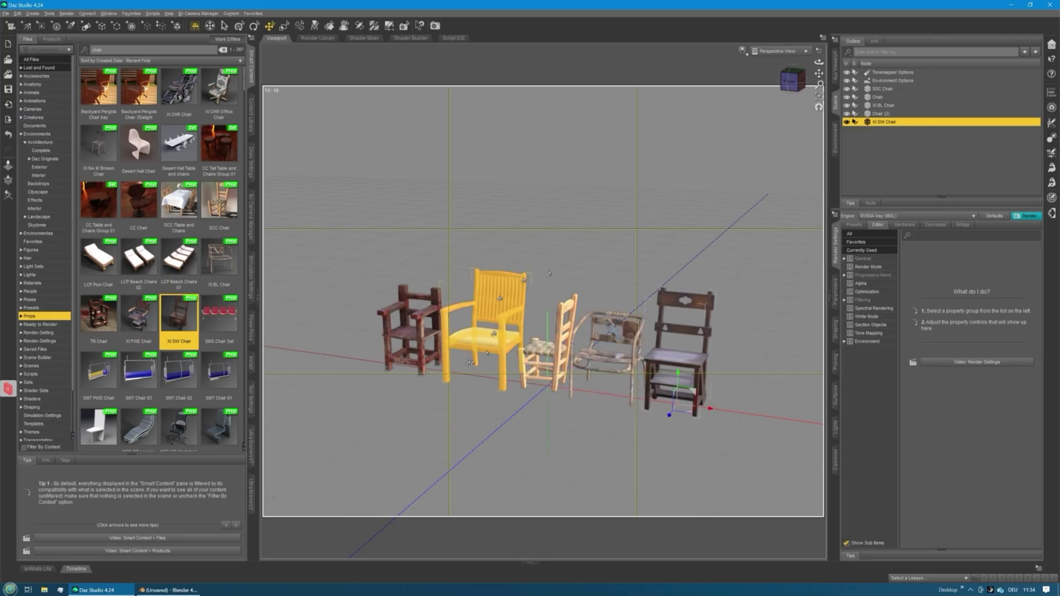
Select the five chairs, shift them together, and pick the RT Chair in the library.
left_click(876, 97, "shift")
left_click(915, 87, "shift")
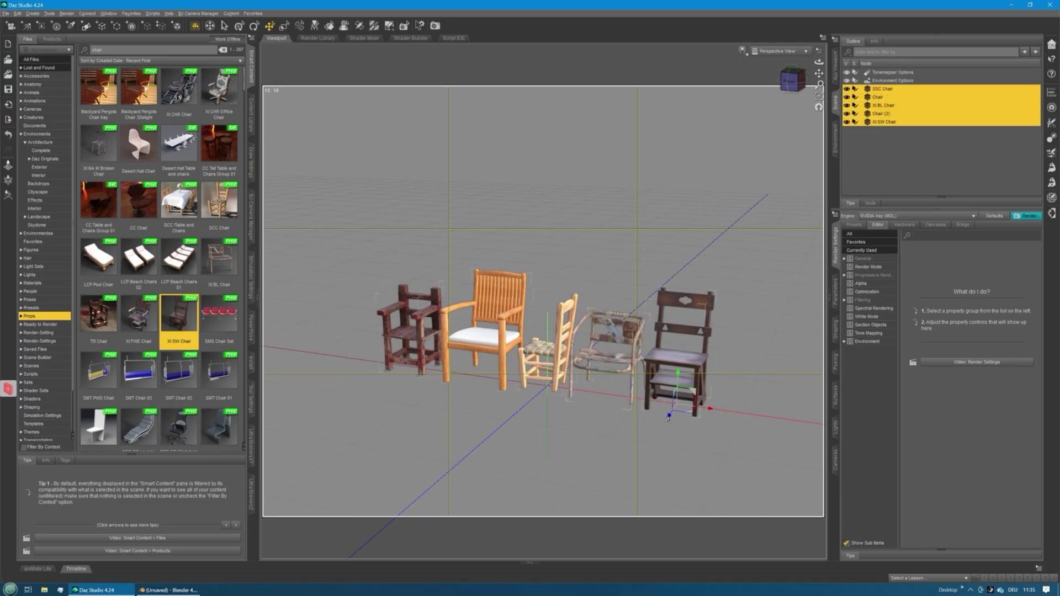
left_click_drag(668, 418, 691, 381)
scroll(208, 325, "down", 6)
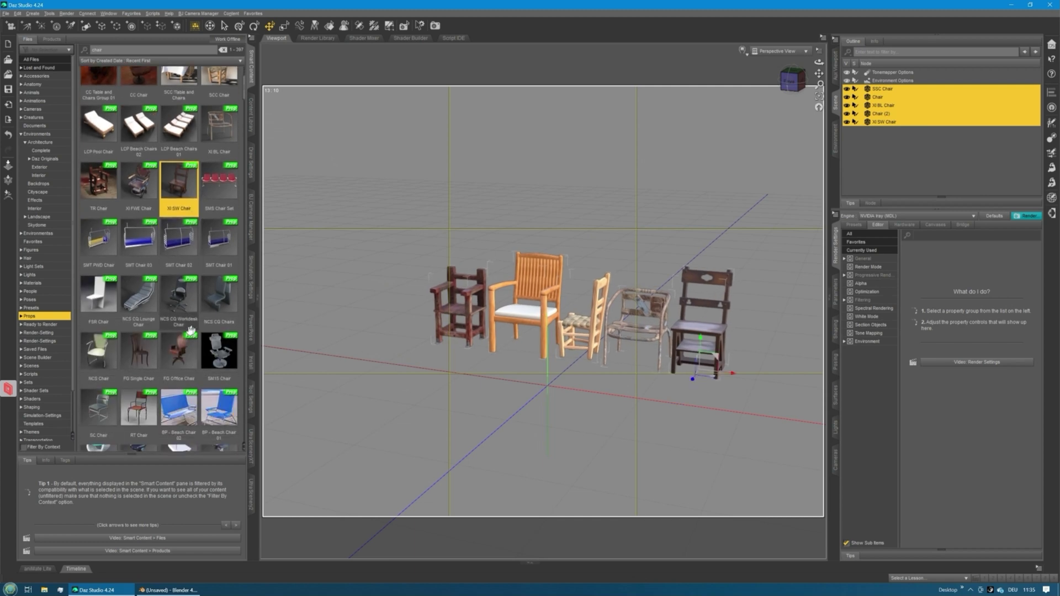
left_click(137, 205)
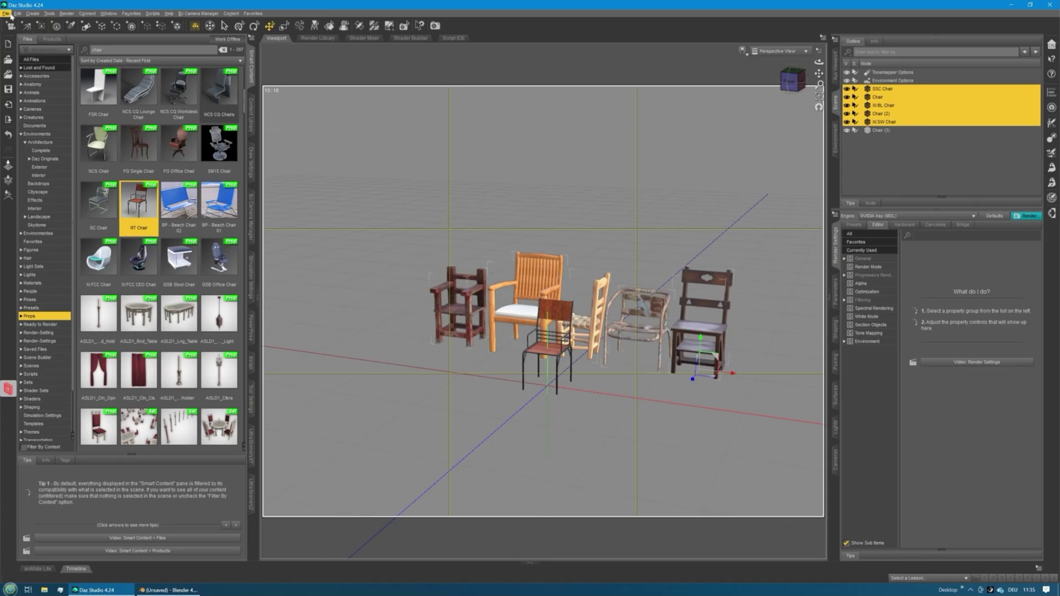
Reopen the recent basic_chairs.duf without saving current changes, then recentre the view on the chairs.
left_click(7, 13)
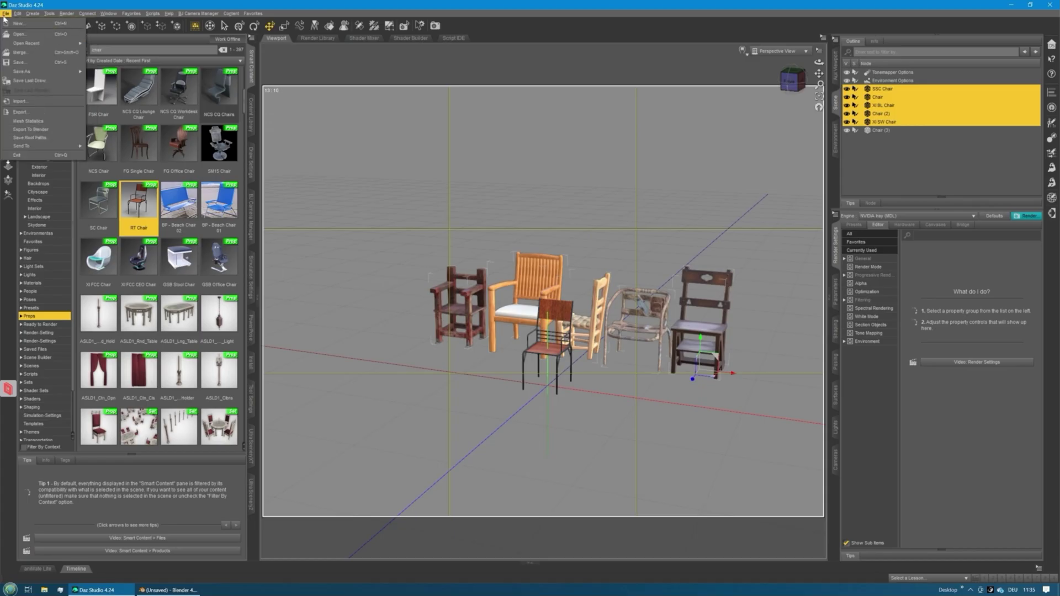
mouse_move(31, 45)
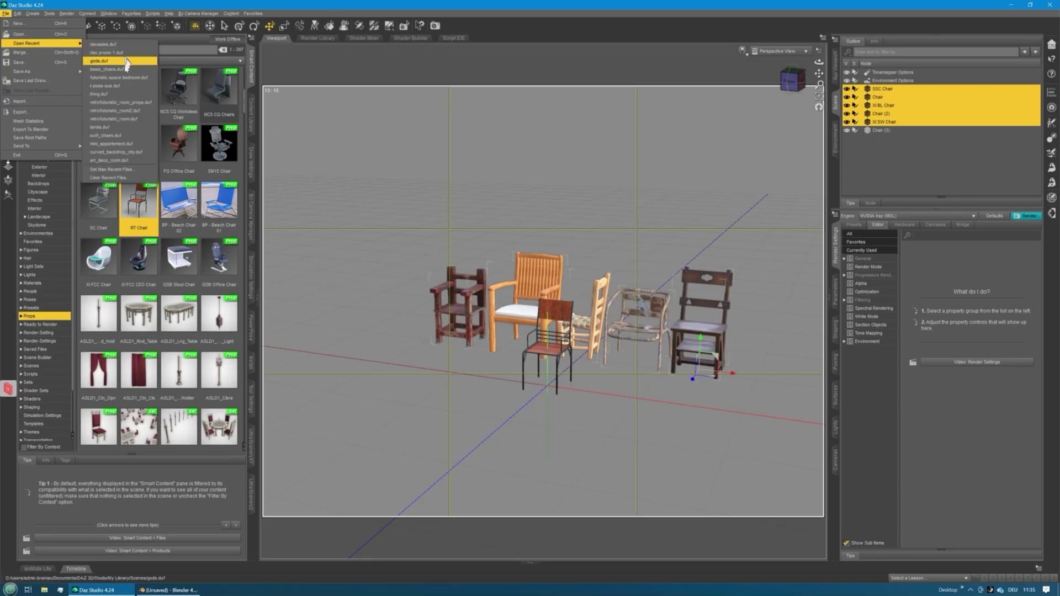
left_click(108, 69)
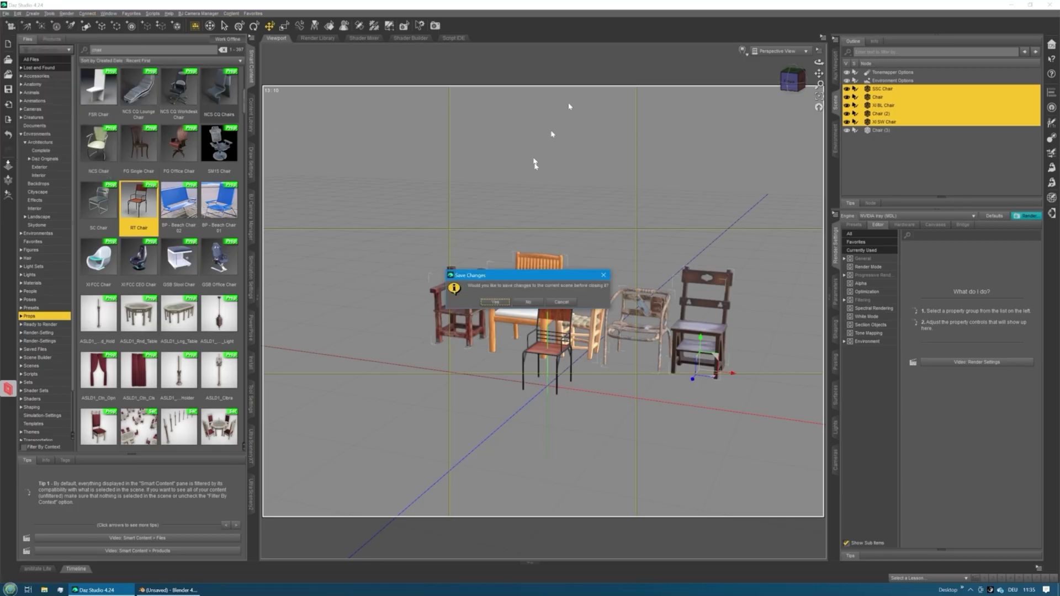
left_click(528, 302)
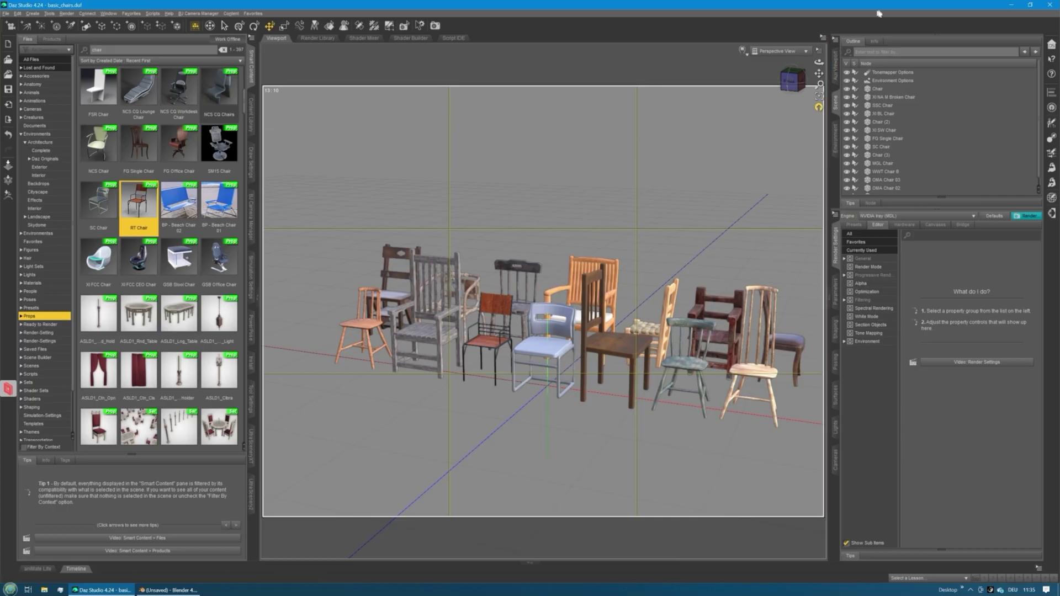
left_click_drag(819, 73, 809, 76)
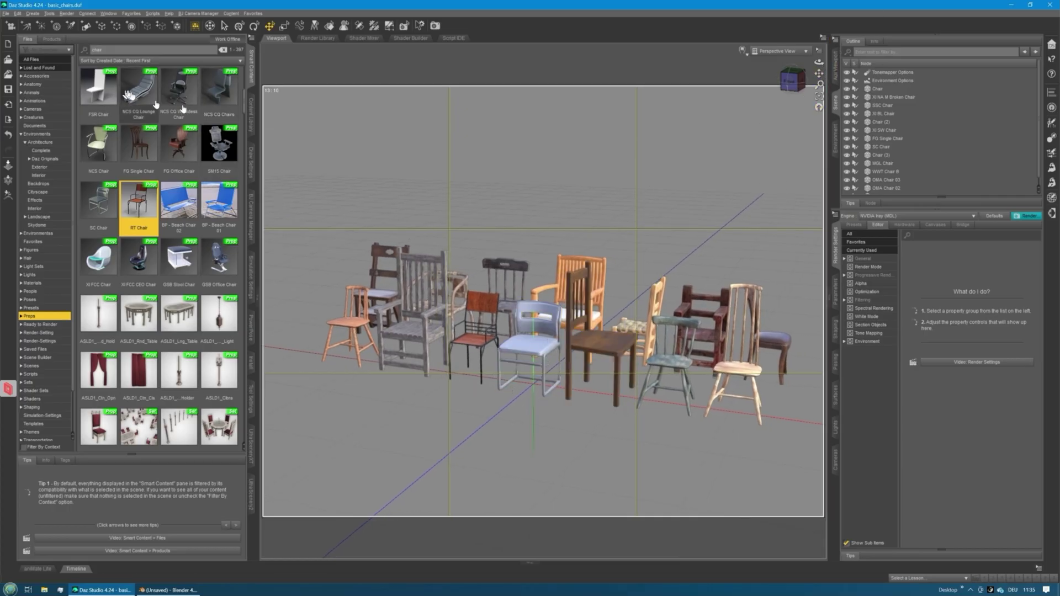
Save the scene as basic_chairs inside a newly created chairtut folder.
left_click(5, 13)
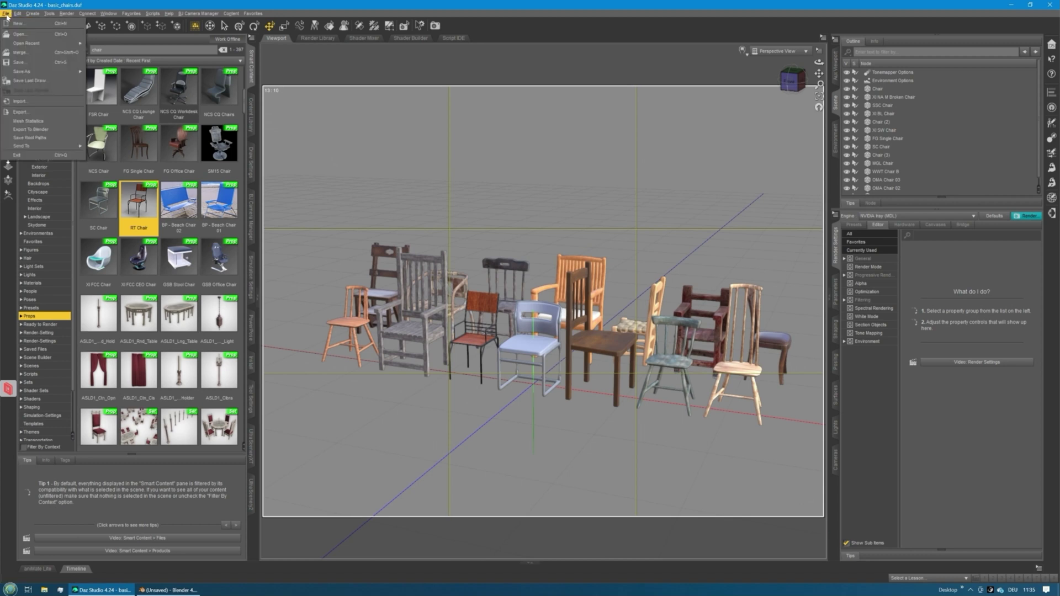
mouse_move(44, 71)
left_click(113, 73)
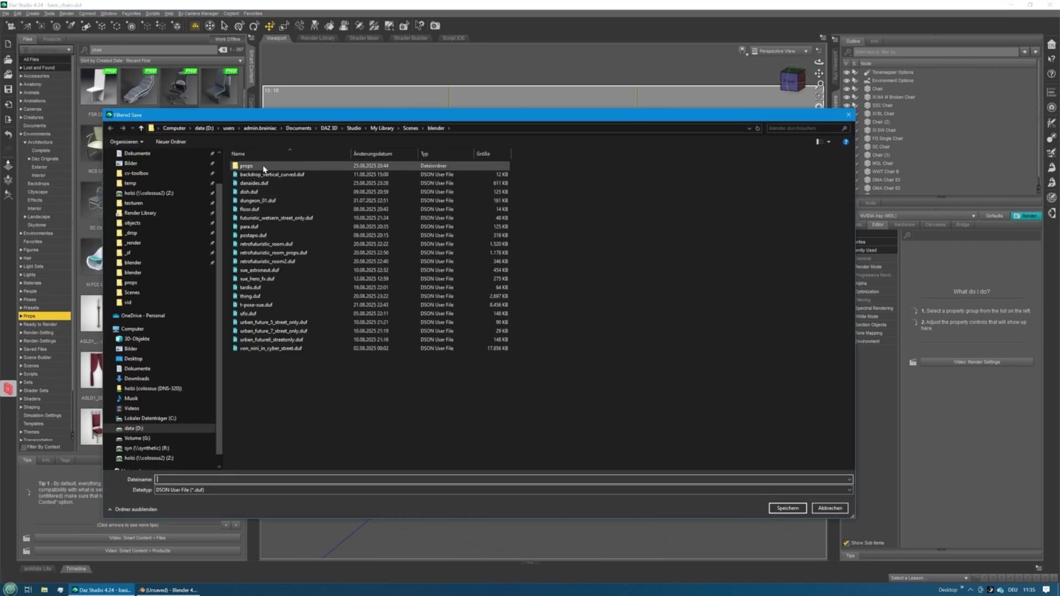
left_click(171, 142)
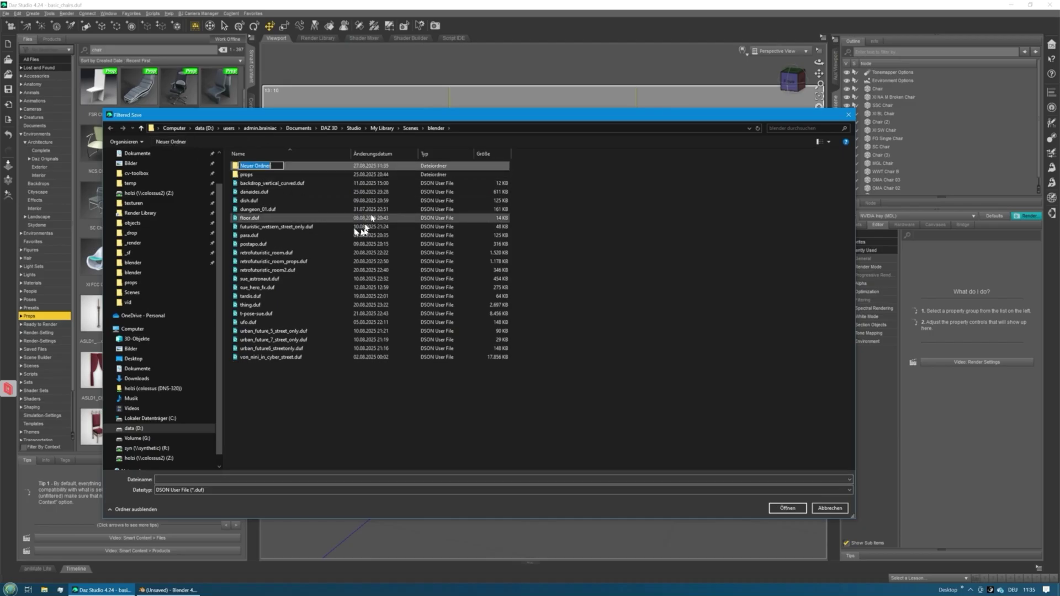
type("chairtut")
key("Return")
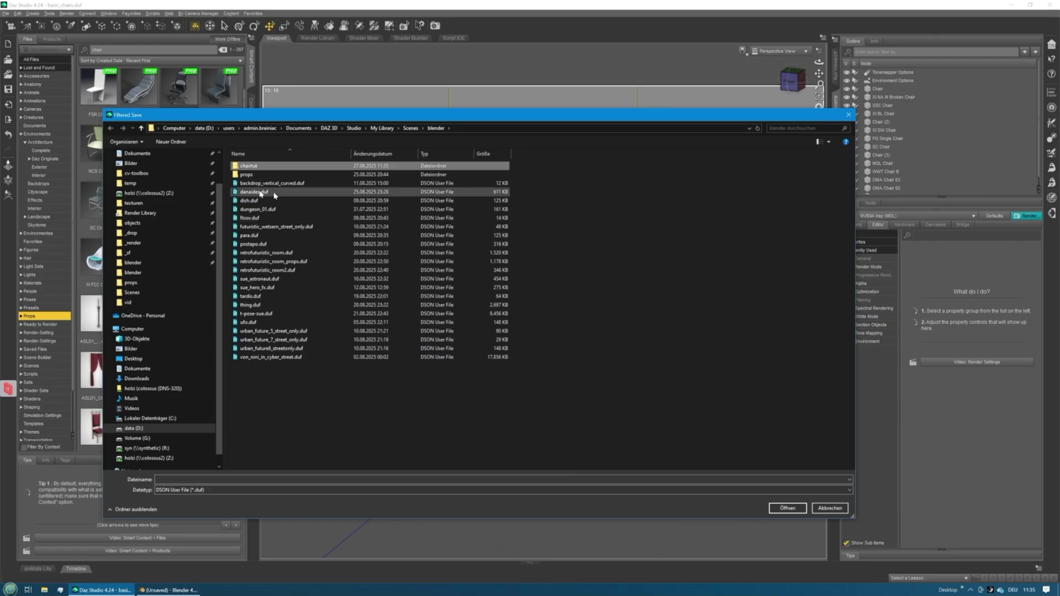
double_click(251, 167)
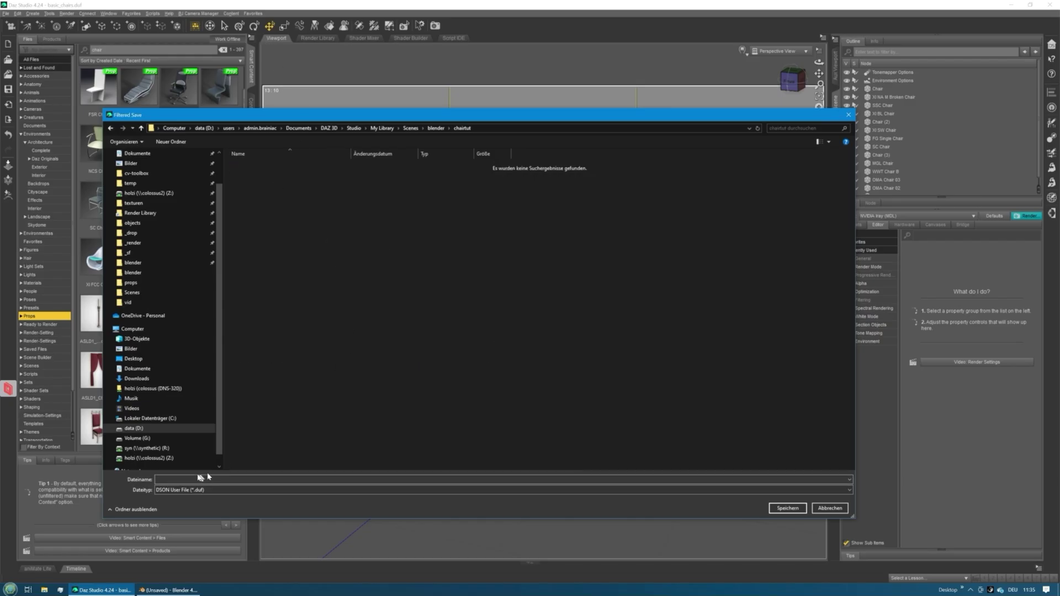
left_click(197, 473)
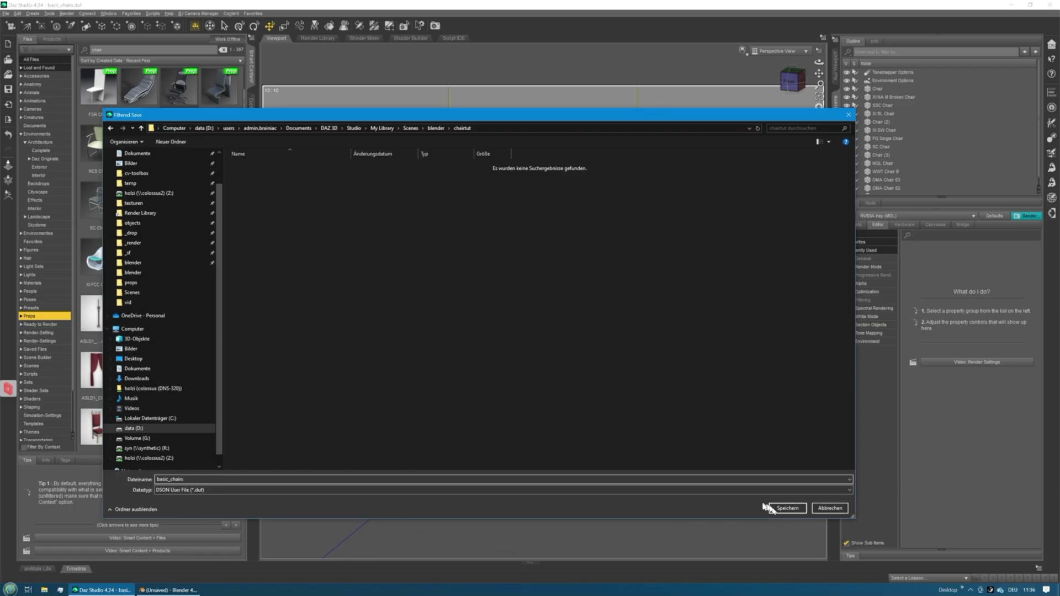
left_click(784, 508)
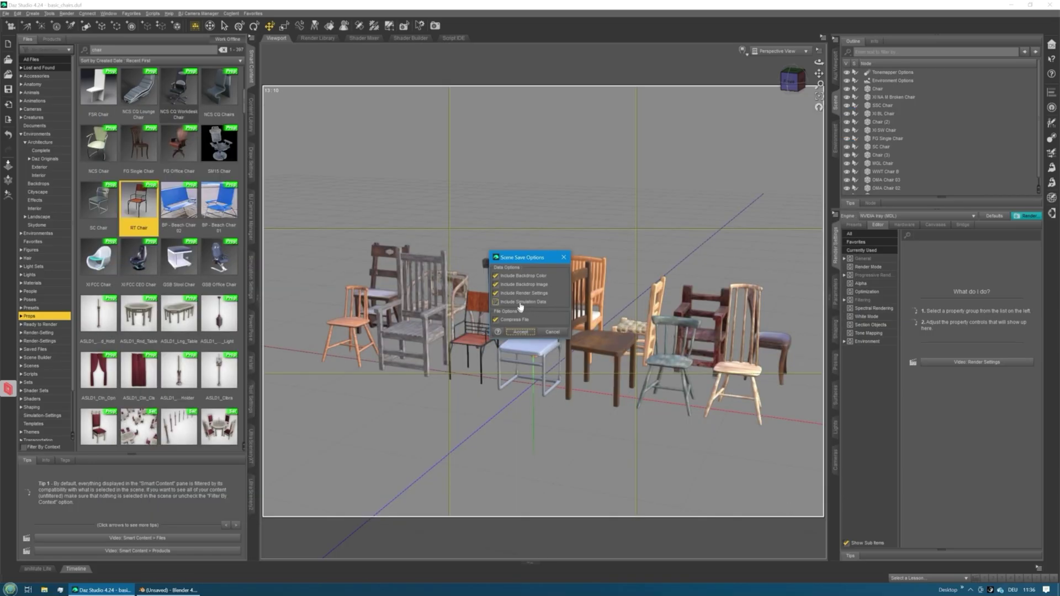
Uncheck Simulation Data, Render Settings, Backdrop Image and Backdrop Color, then accept the save options.
left_click(523, 305)
left_click(519, 293)
left_click(525, 293)
left_click(521, 285)
left_click(522, 276)
left_click(525, 277)
left_click(521, 332)
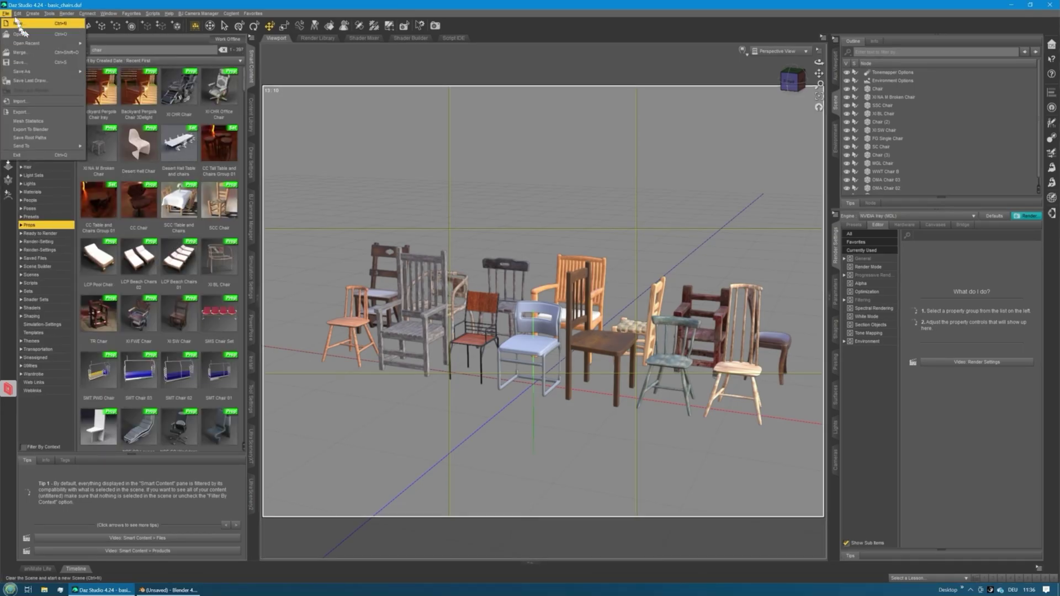
Export to Blender at a custom location as basic_chairs.dbz in chairtut, dismissing the completion message.
left_click(38, 131)
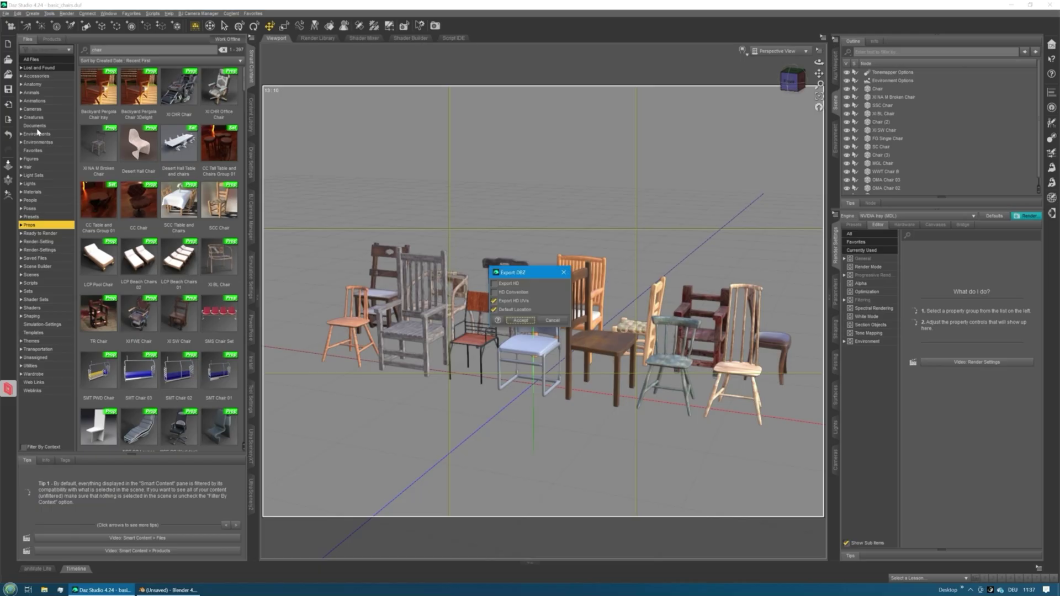
left_click(506, 314)
left_click(519, 323)
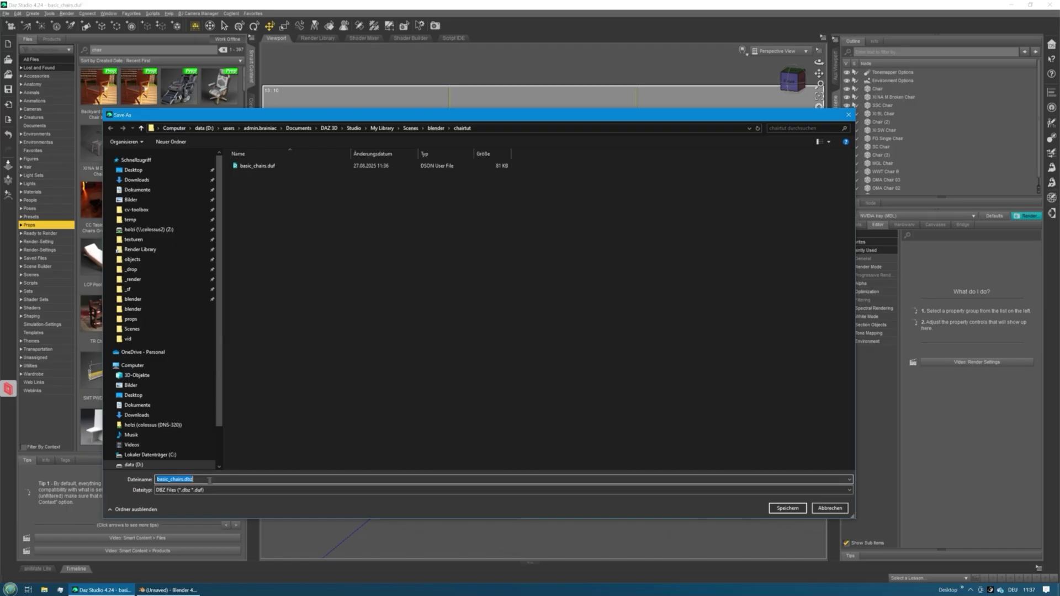
left_click(778, 511)
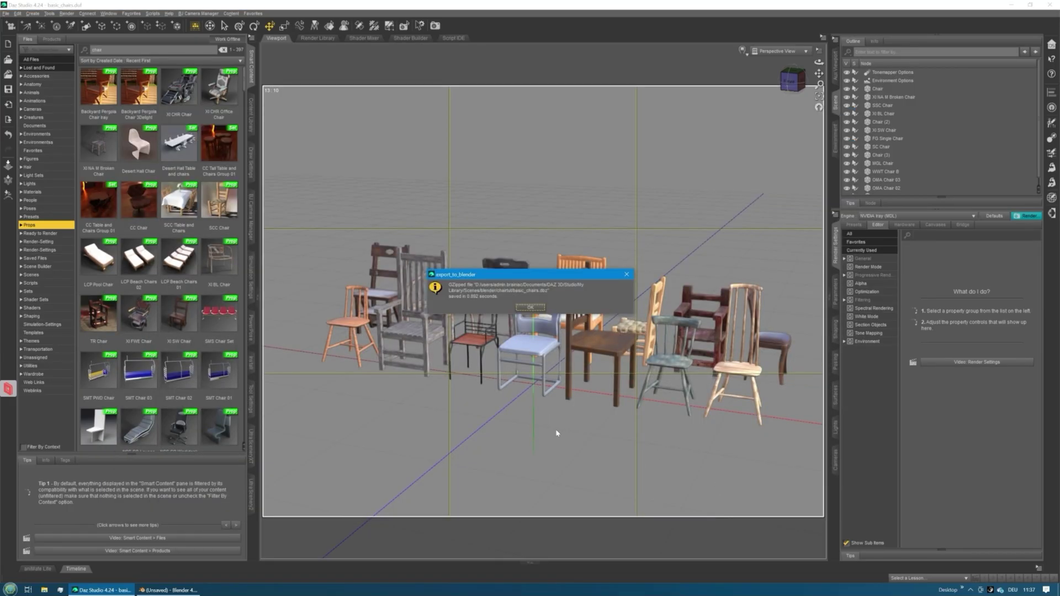
left_click(530, 308)
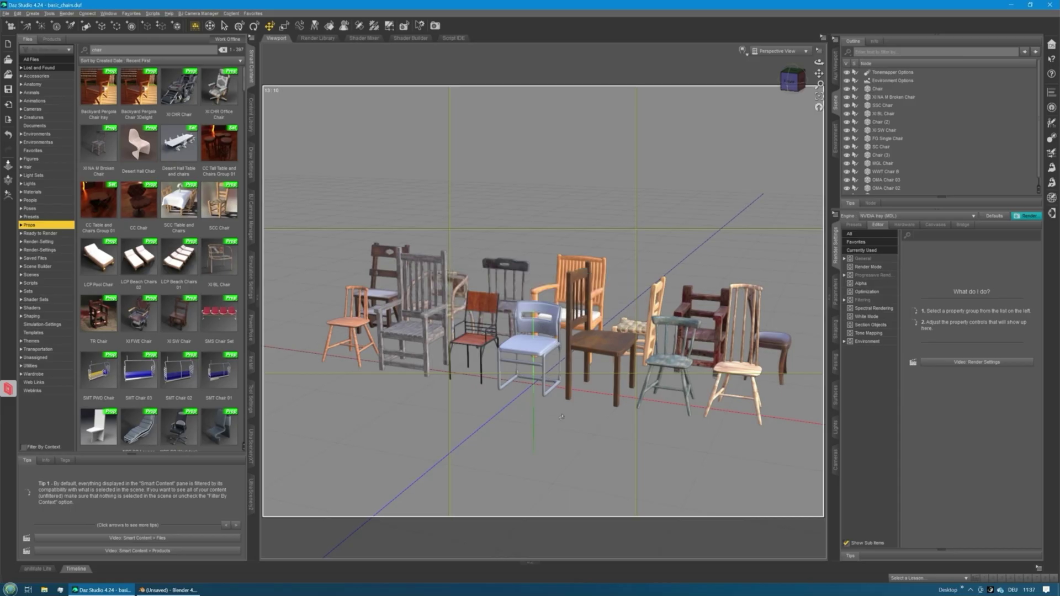
Minimize Daz Studio, bring Blender forward, and show the sidebar's DAZ Setup tab.
left_click(1011, 8)
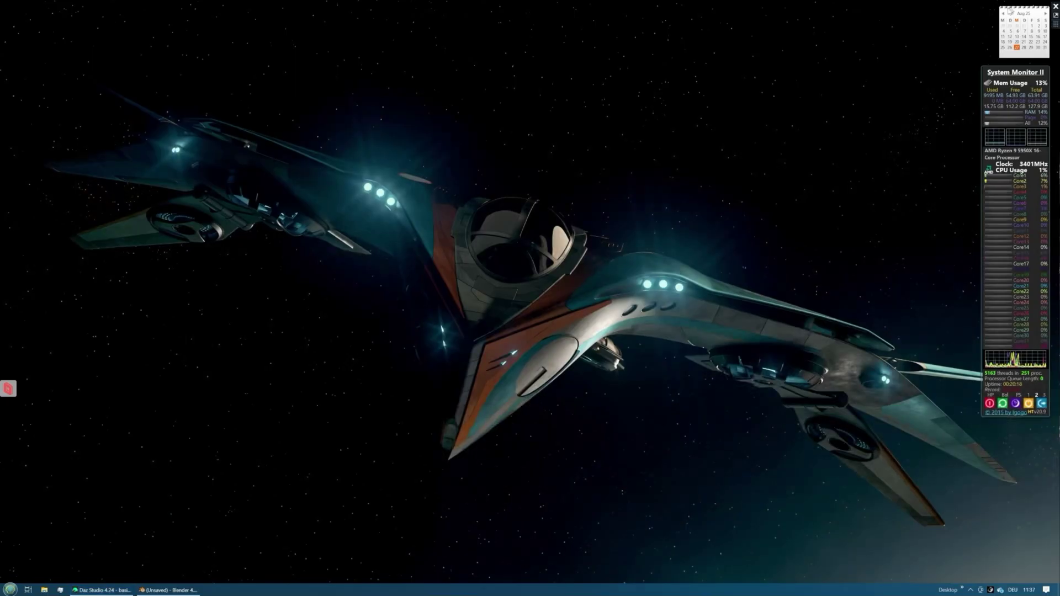
left_click(168, 590)
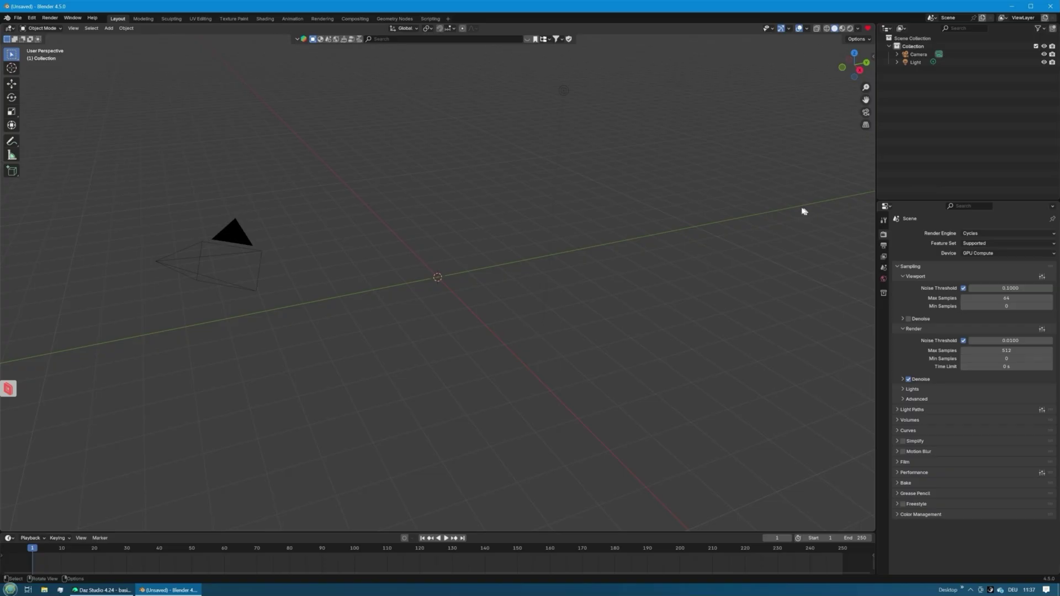
key("n")
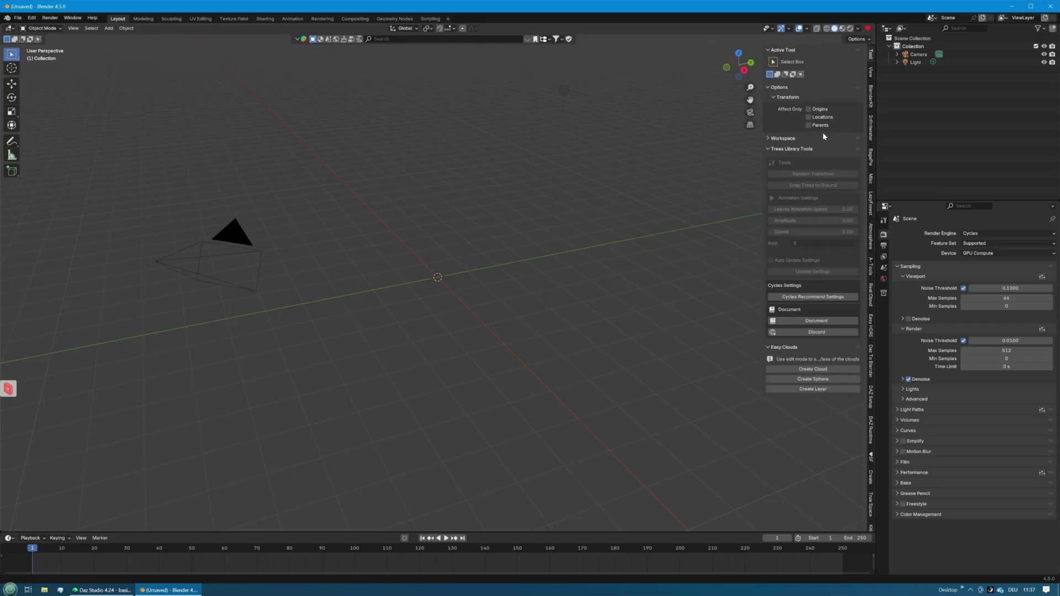
key("n")
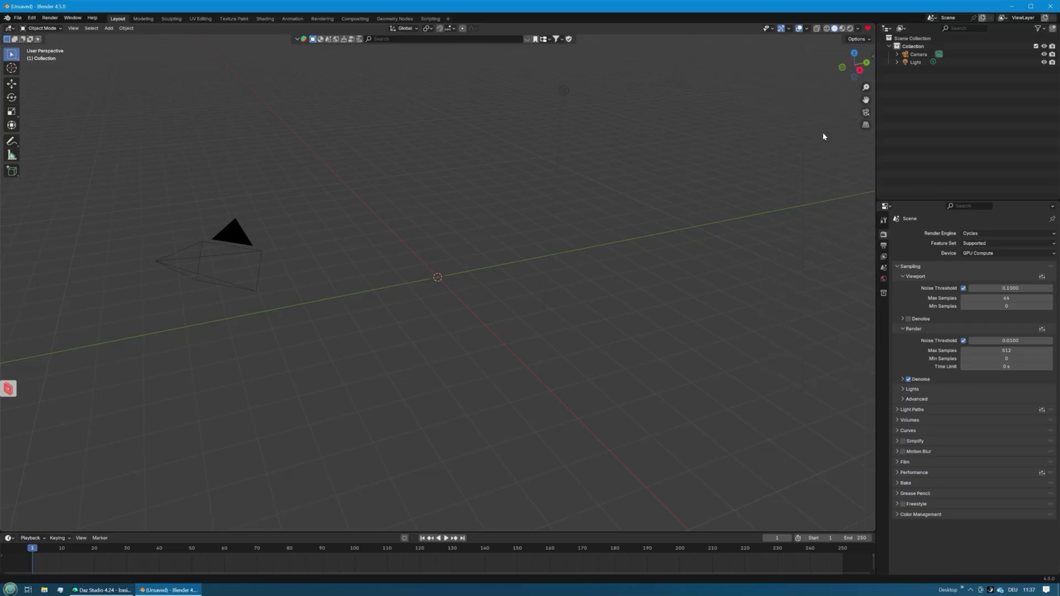
left_click(872, 56)
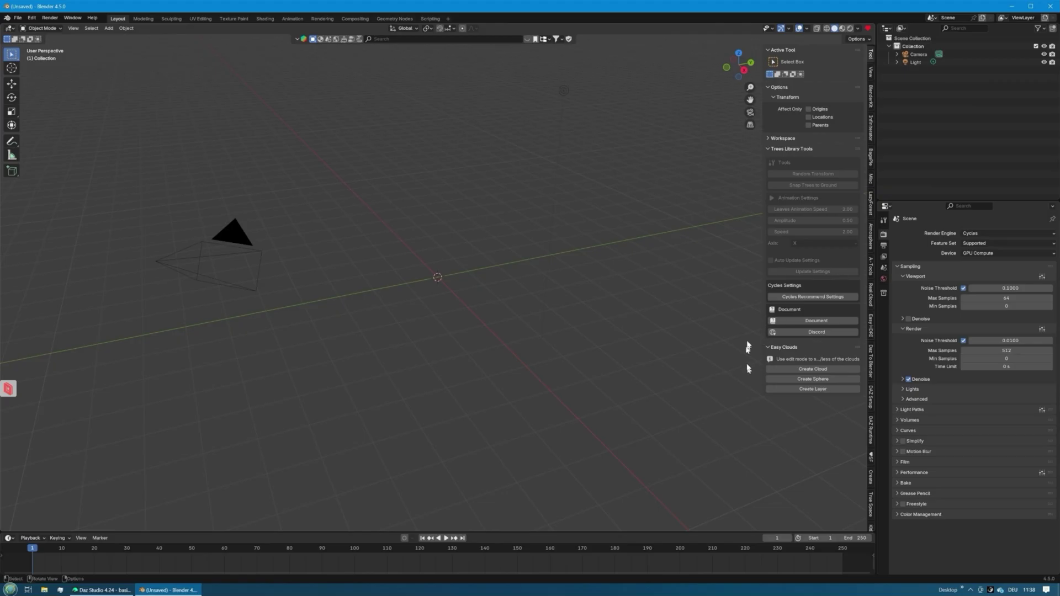
left_click(870, 404)
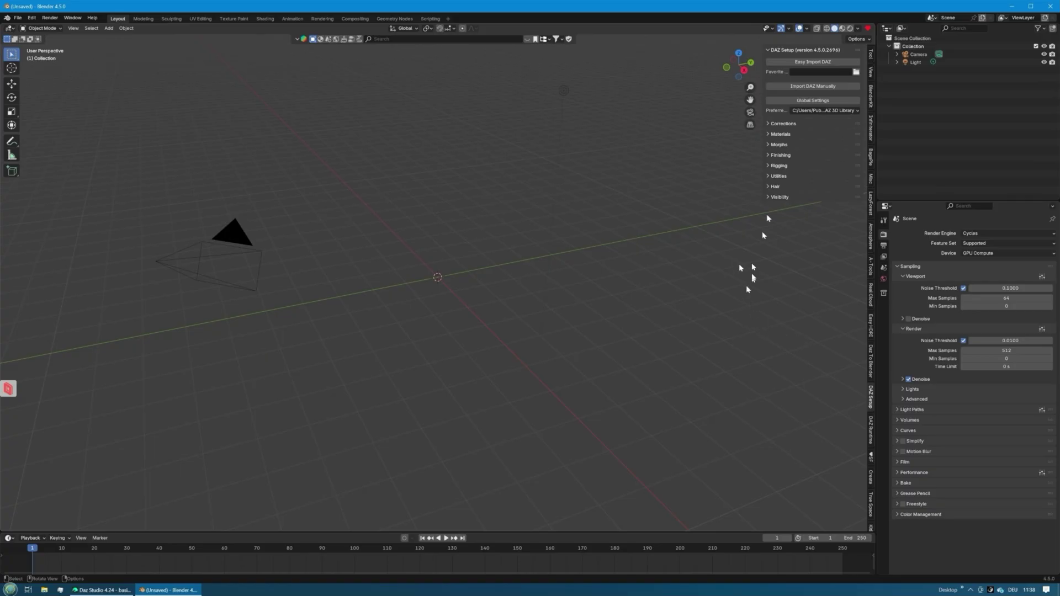
Run Easy Import DAZ on basic_chairs.duf from the chairtut folder.
left_click(816, 64)
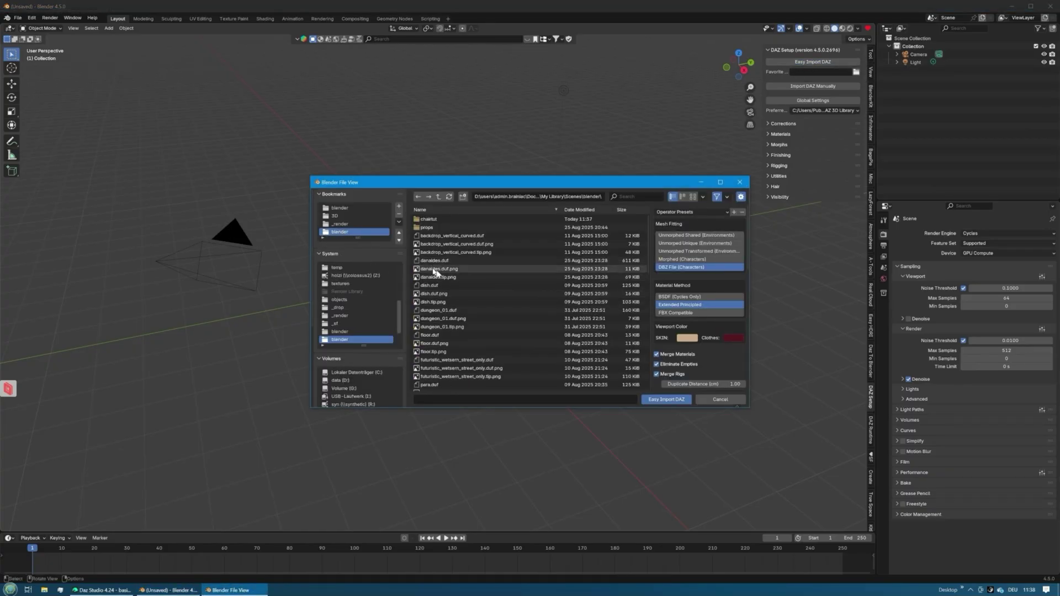
double_click(440, 220)
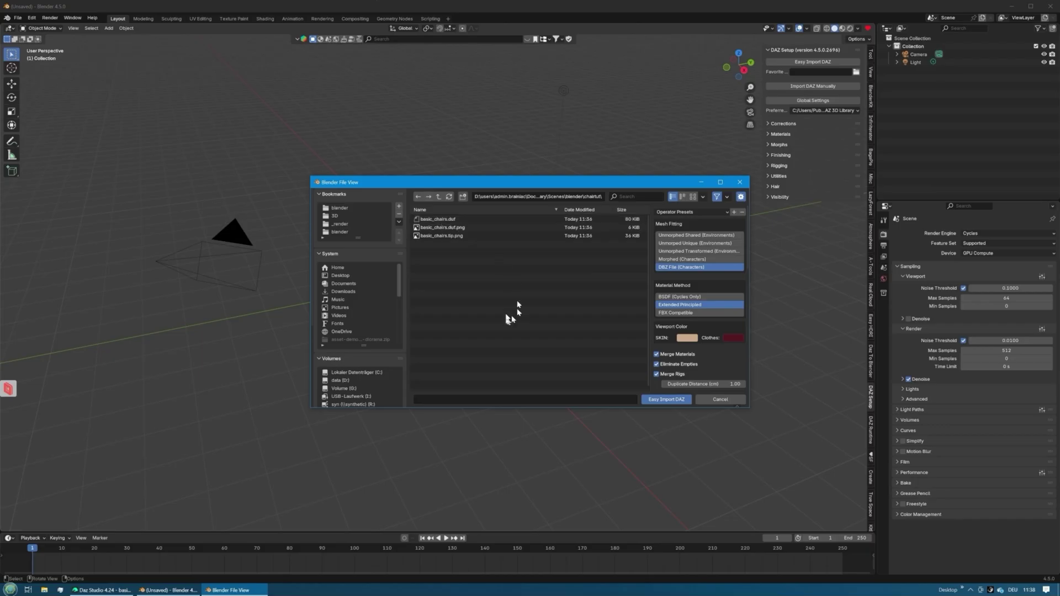
double_click(468, 219)
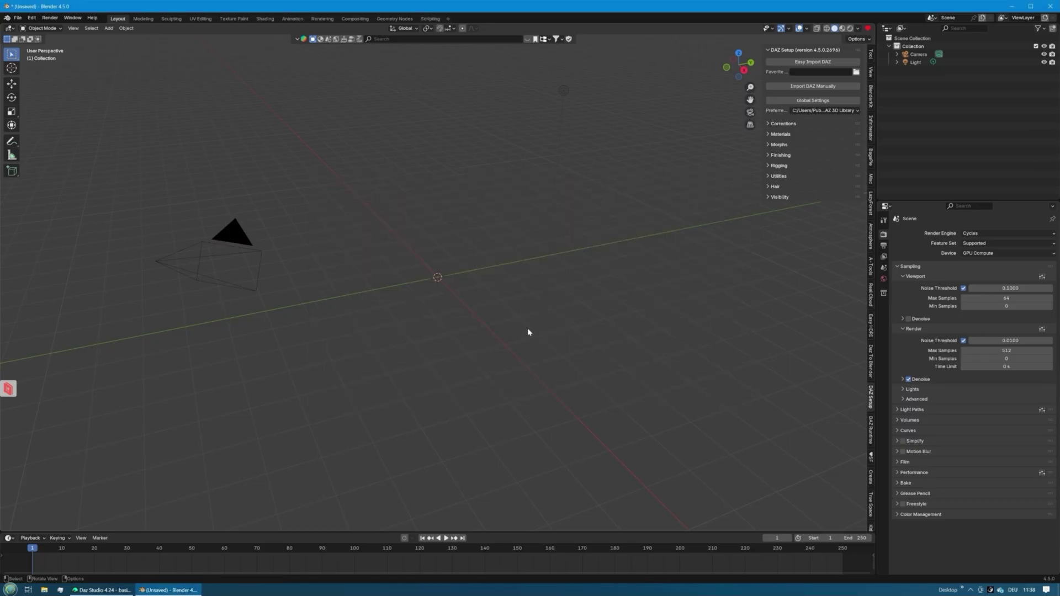
View the chairs in Rendered shading, deselect them all, and raise the timeline border for more height.
scroll(456, 299, "down", 2)
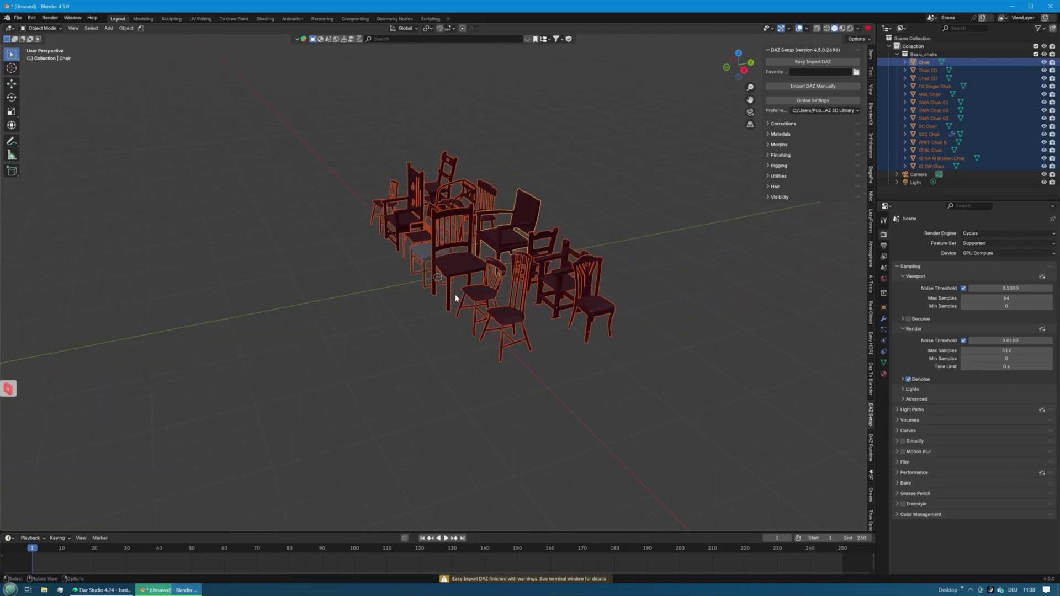
middle_click_drag(754, 298, 579, 362)
scroll(579, 363, "up", 2)
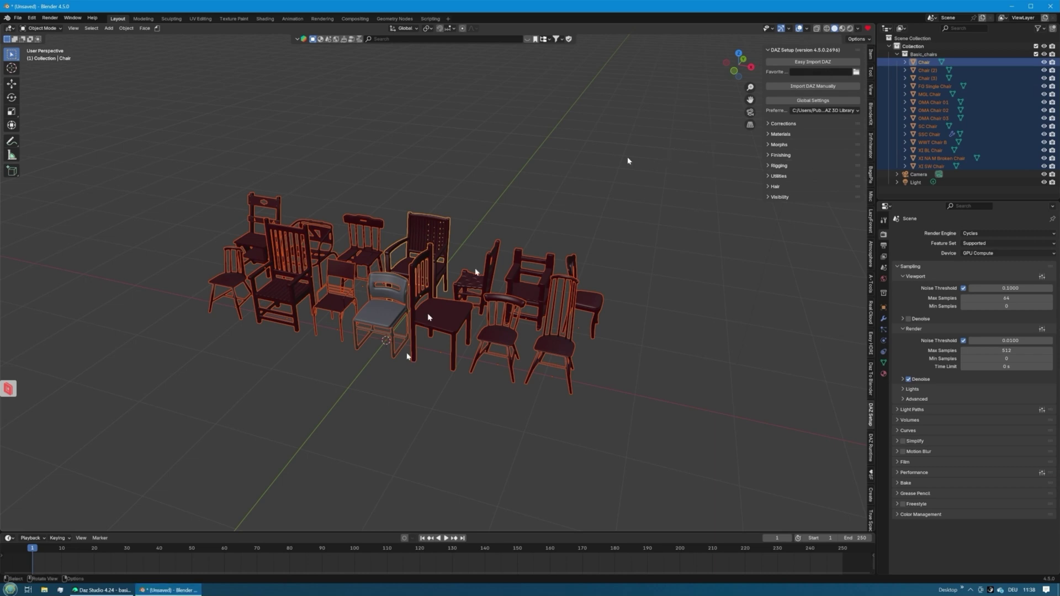
left_click(850, 29)
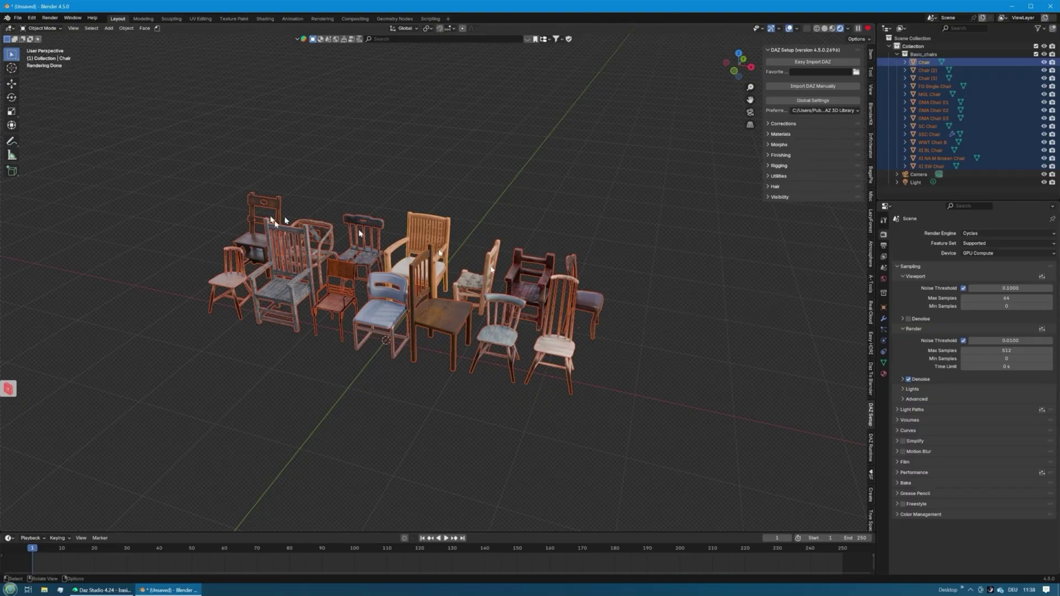
left_click(735, 403)
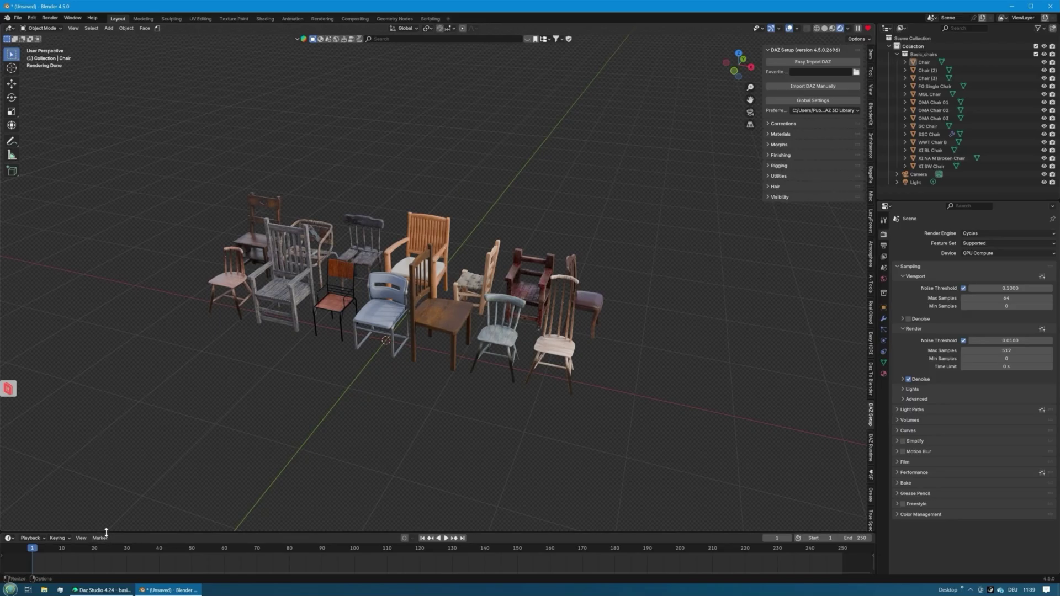
left_click_drag(105, 534, 102, 469)
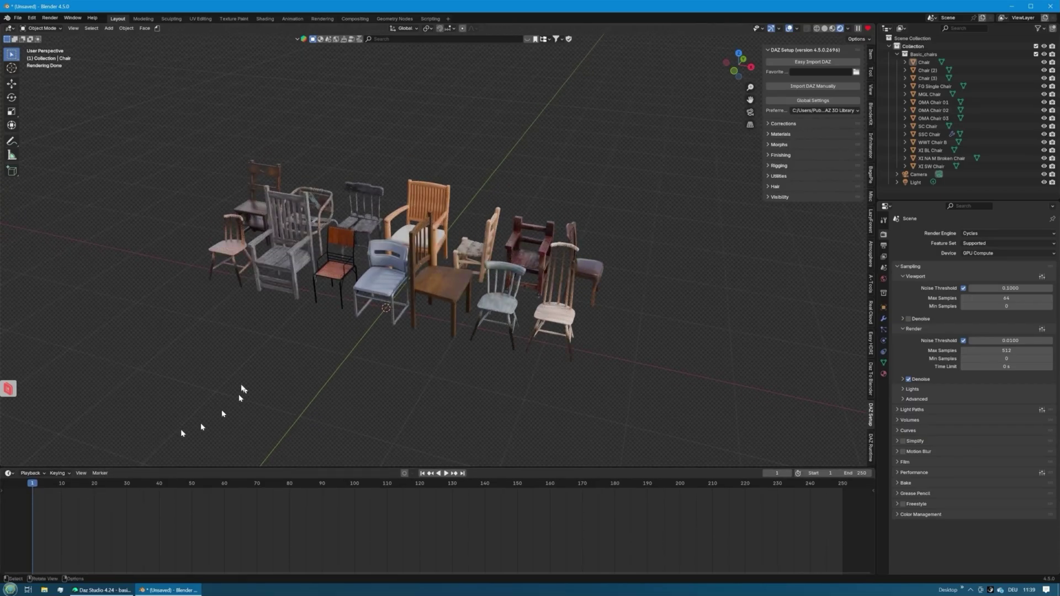
Turn the bottom timeline into an Asset Browser and select OMA Chair 01.
left_click(9, 473)
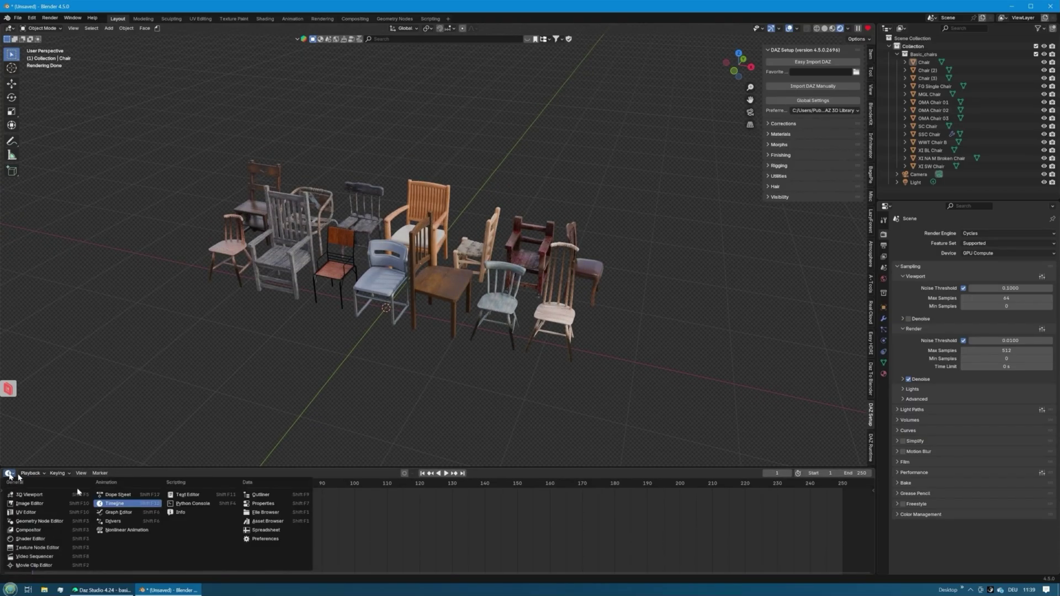
left_click(269, 522)
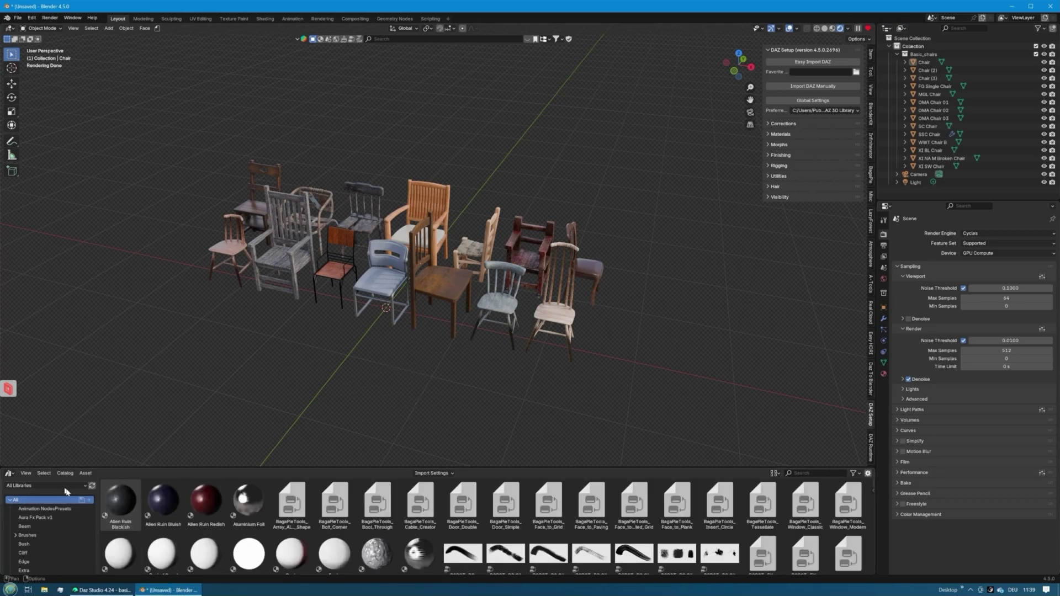
left_click(555, 315)
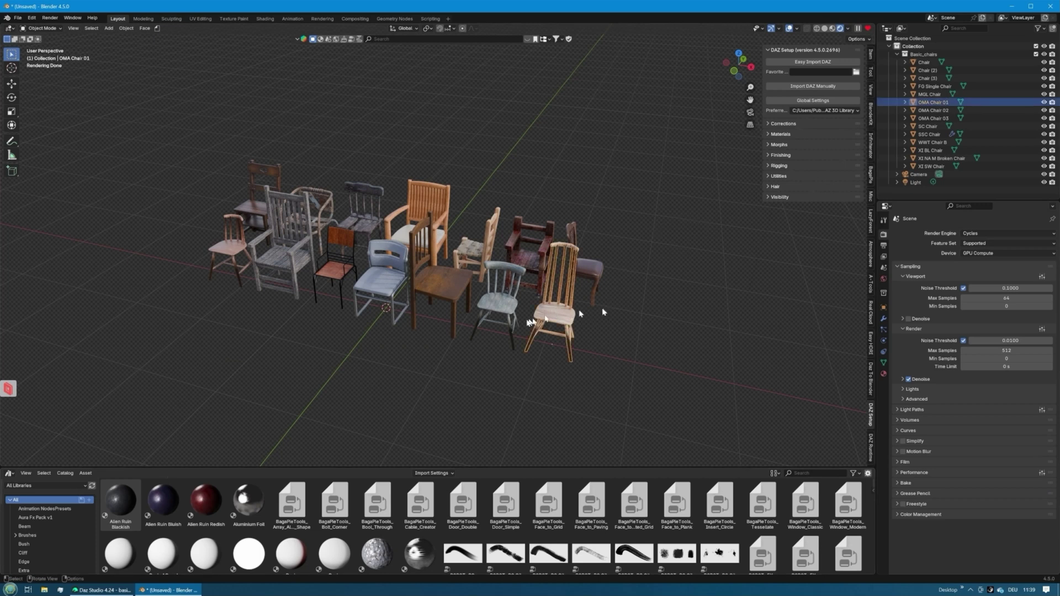
Drag the asset browser's top border up to make it taller, then open the Edit menu.
scroll(52, 522, "down", 5)
scroll(51, 522, "up", 3)
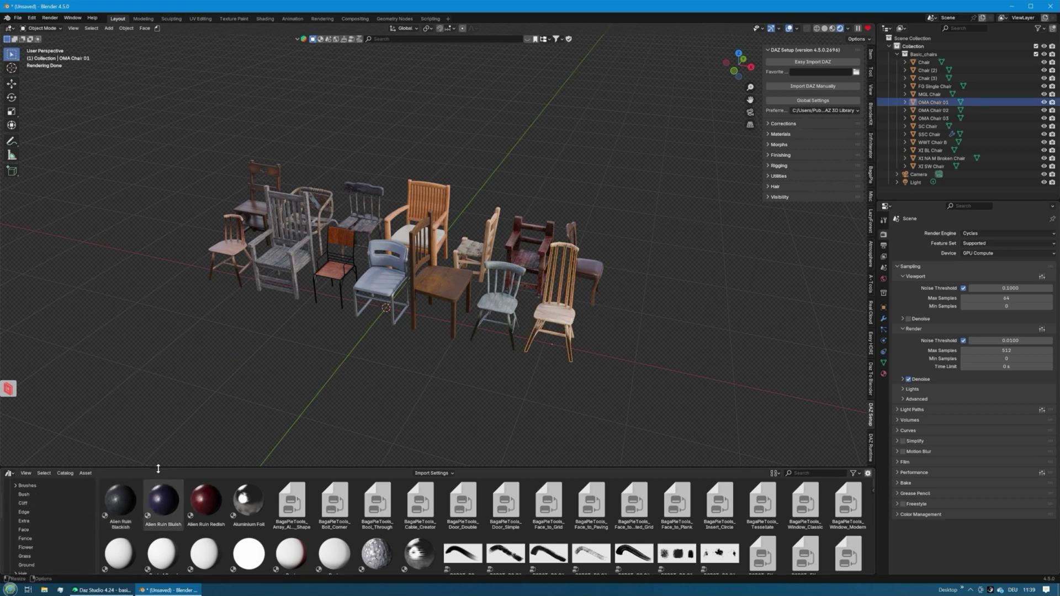
left_click_drag(158, 467, 159, 420)
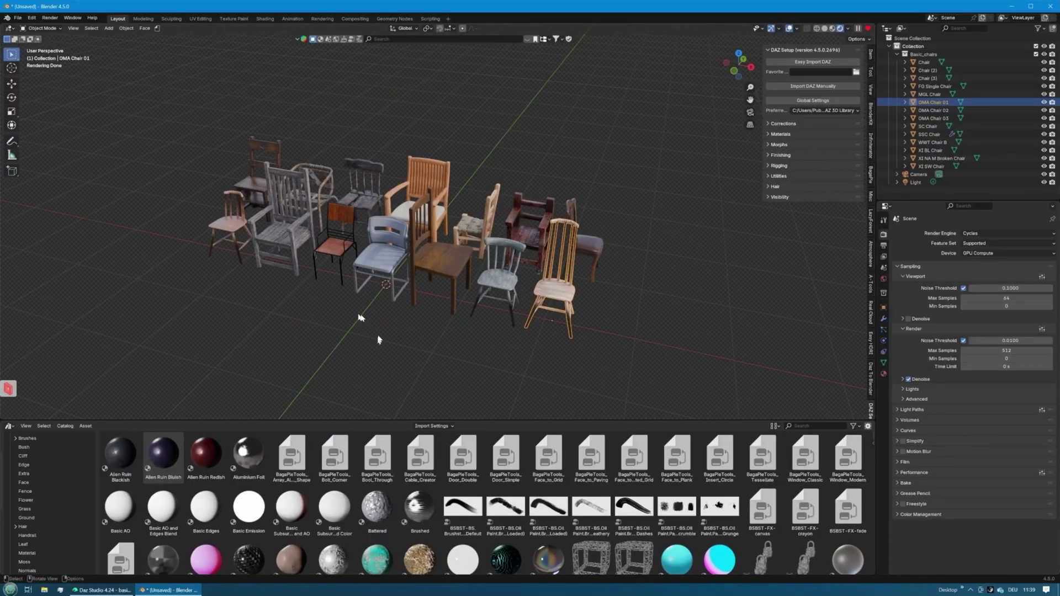
left_click(32, 18)
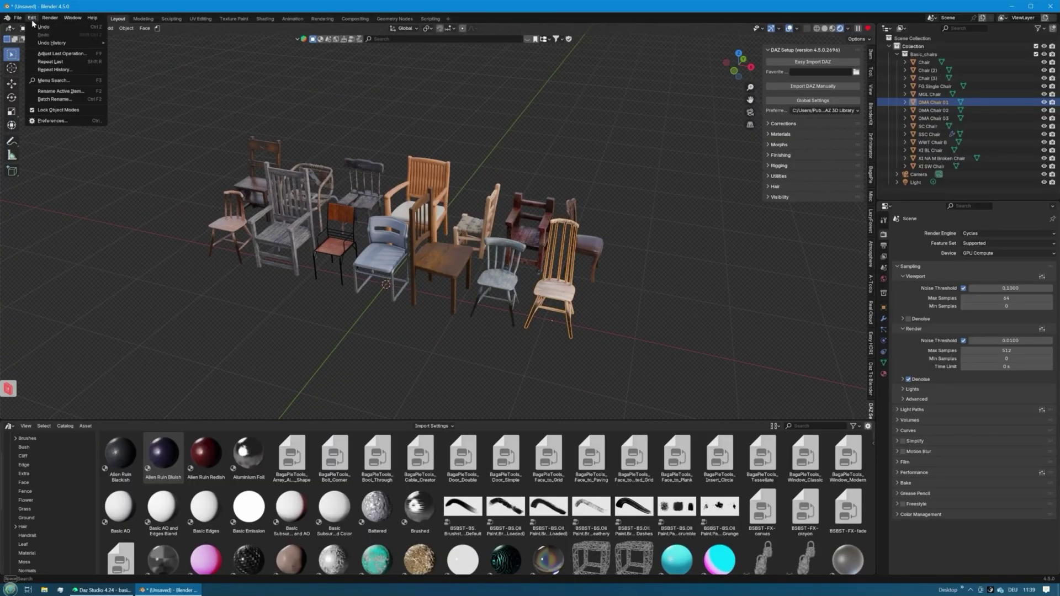
In Preferences > File Paths, expand Asset Libraries and inspect the User Library's folder path.
left_click(55, 121)
left_click(20, 167)
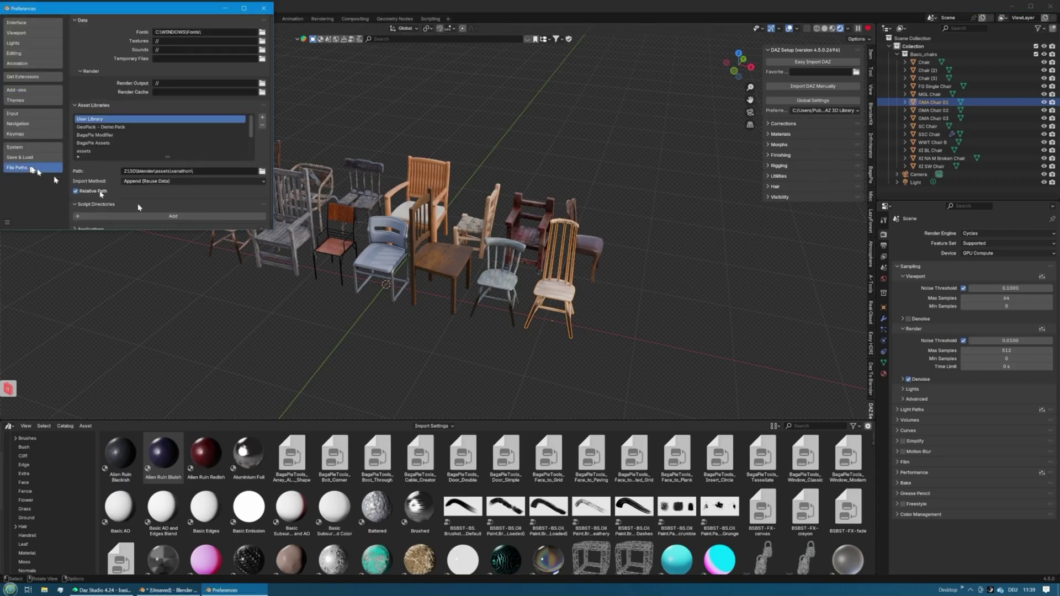
double_click(95, 105)
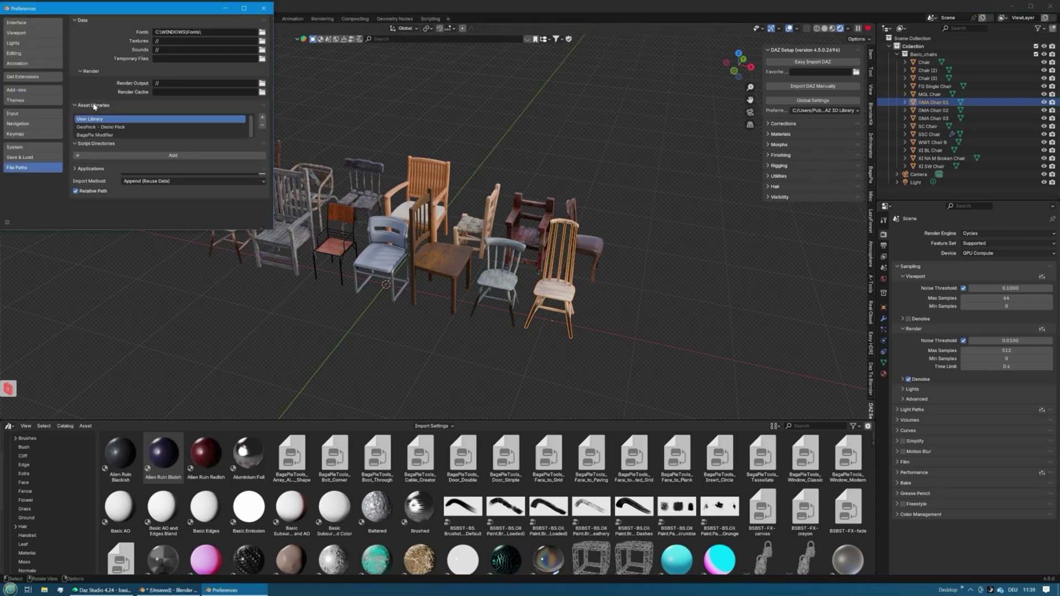
left_click(94, 106)
left_click(94, 106)
double_click(94, 106)
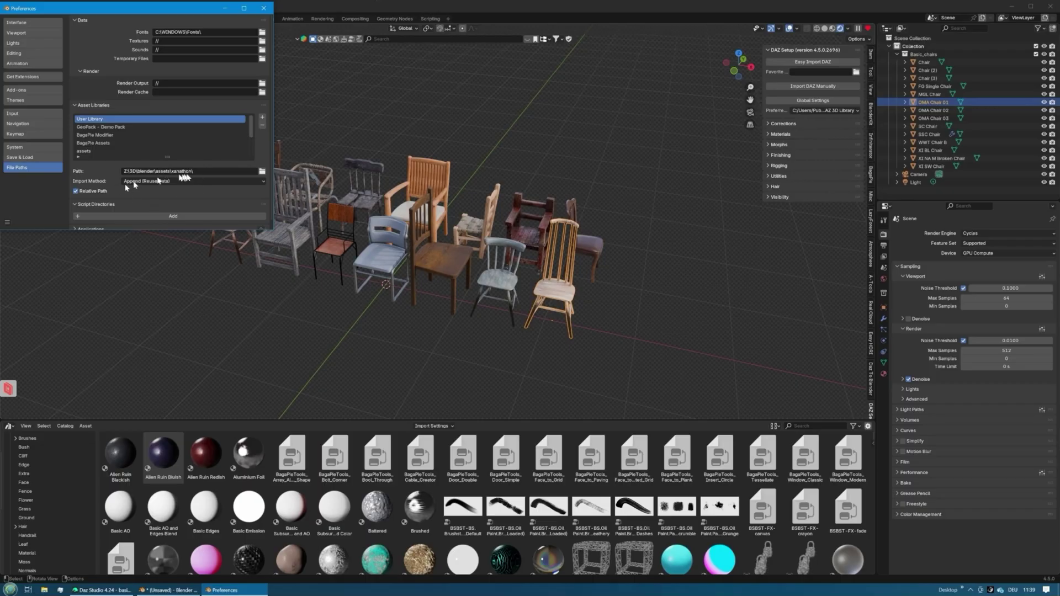
left_click(212, 171)
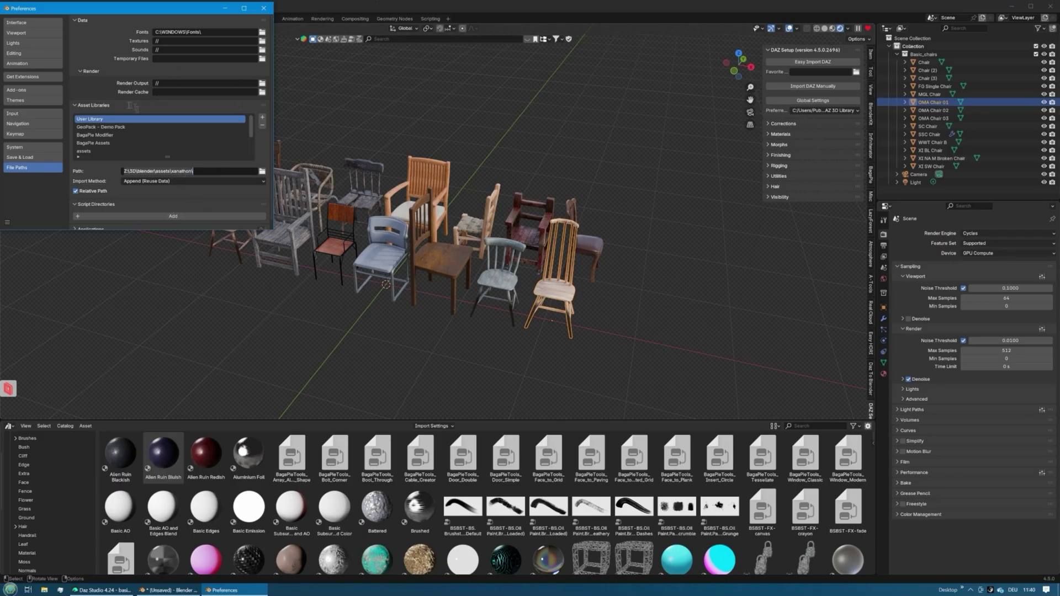
Close Preferences and switch the asset browser to the User Library.
left_click(263, 8)
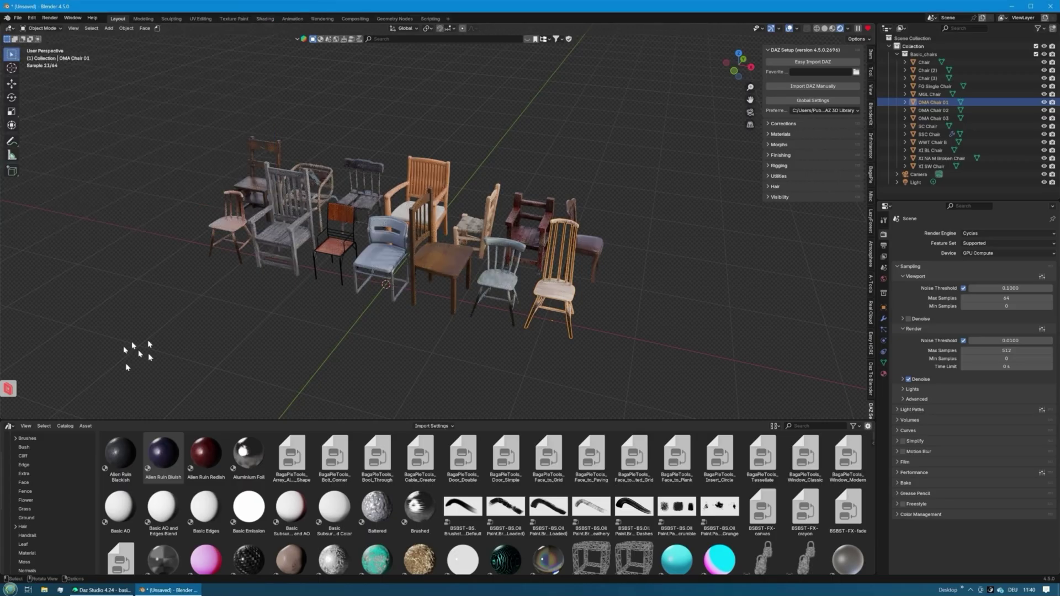
left_click(32, 439)
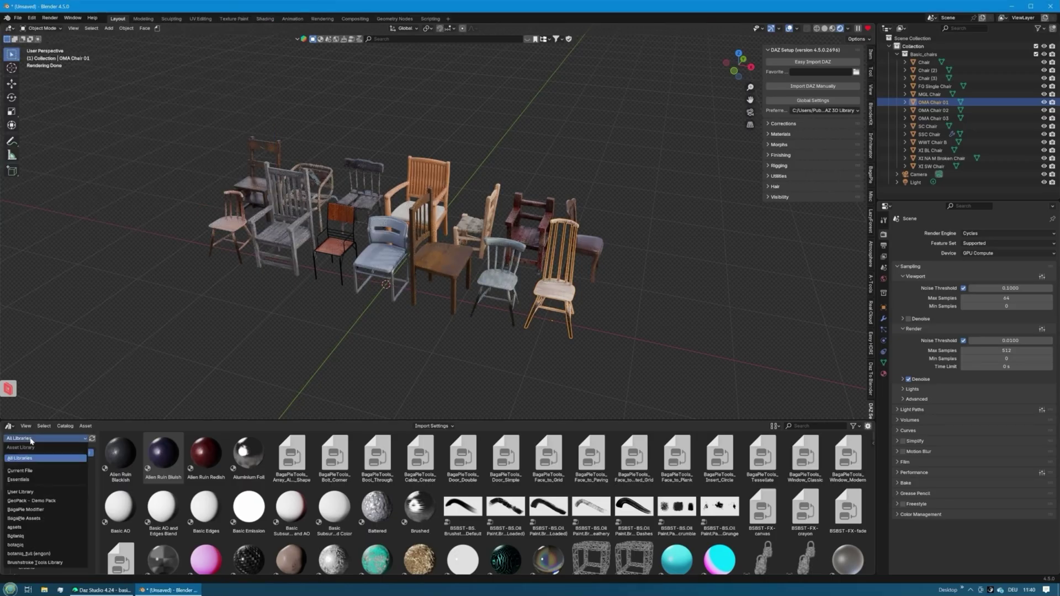
left_click(35, 493)
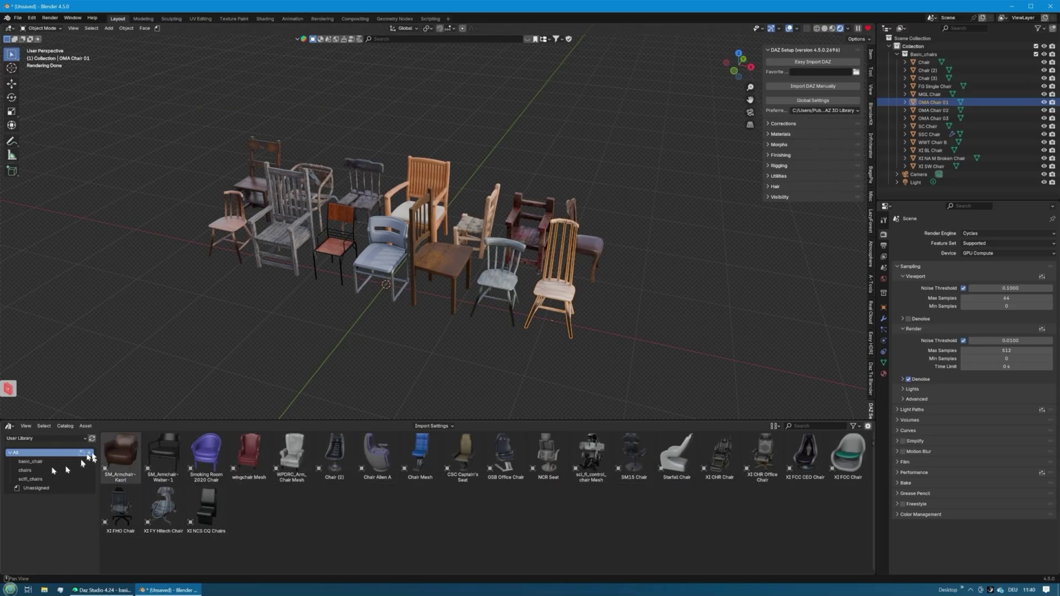
Check the basic_chair, chairs and scifi_chairs catalogs, ending on the empty basic_chair.
left_click(36, 461)
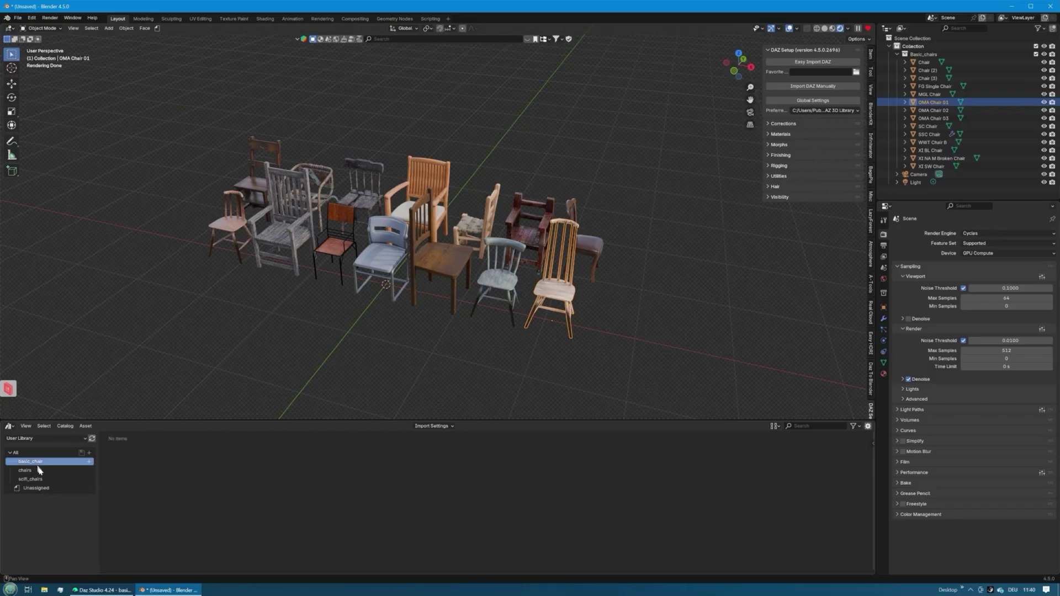
left_click(38, 471)
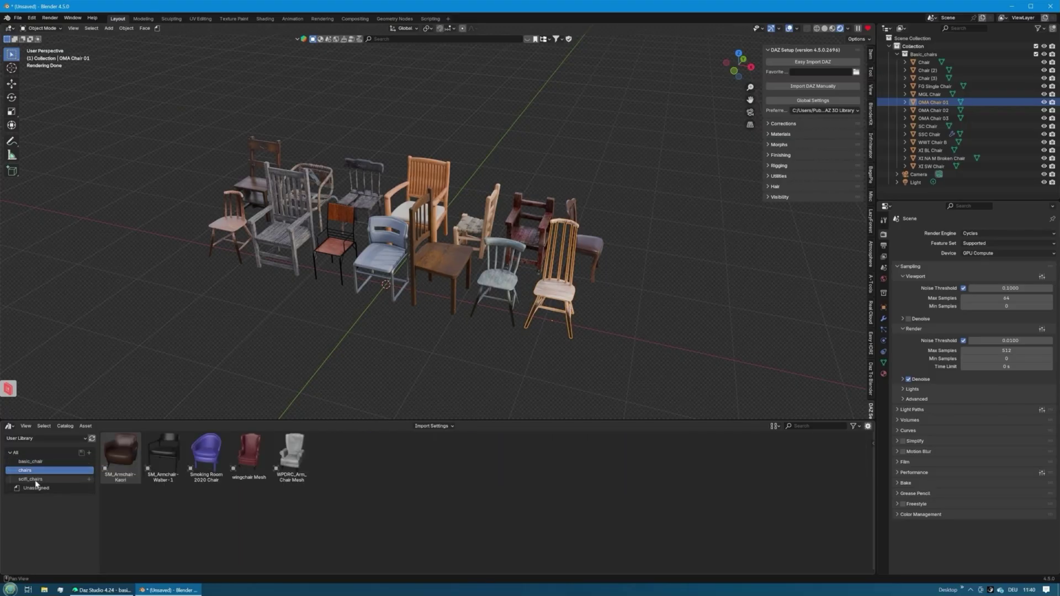
left_click(36, 480)
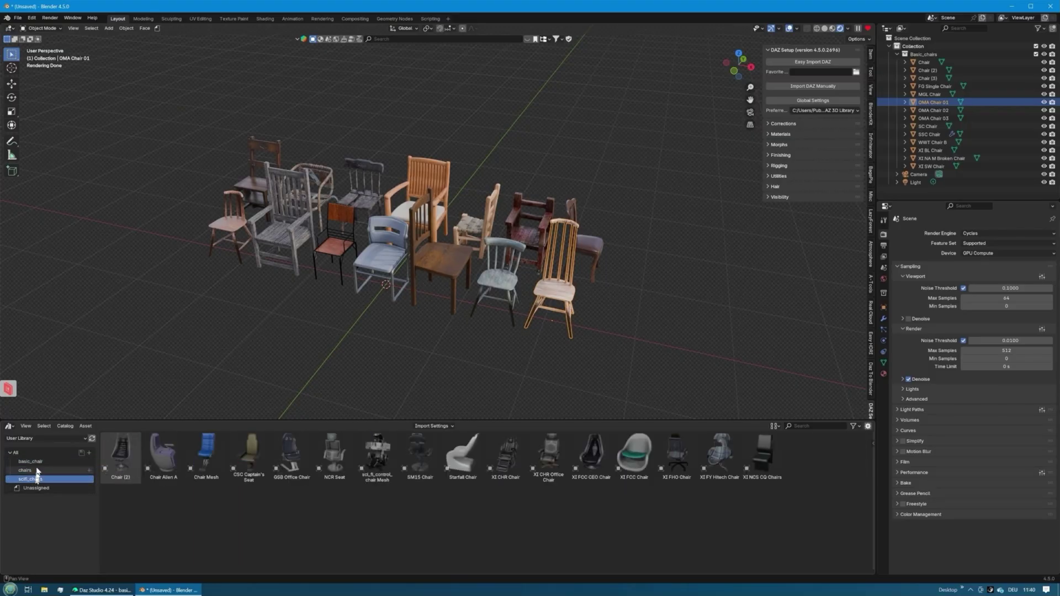
left_click(39, 462)
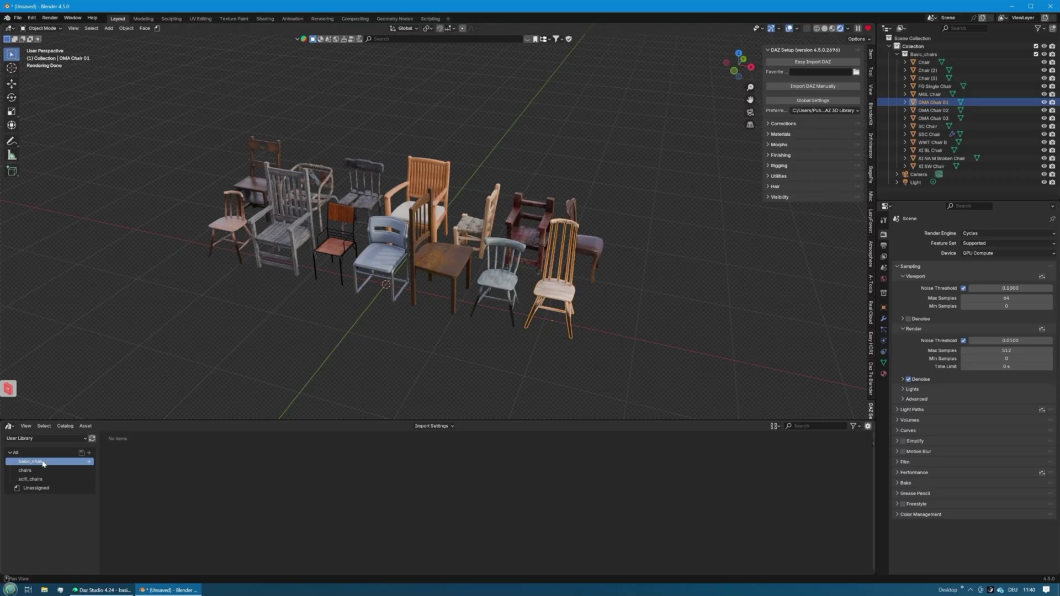
Delete the basic_chair catalog, then add a new catalog and rename it basic_chairs.
right_click(43, 462)
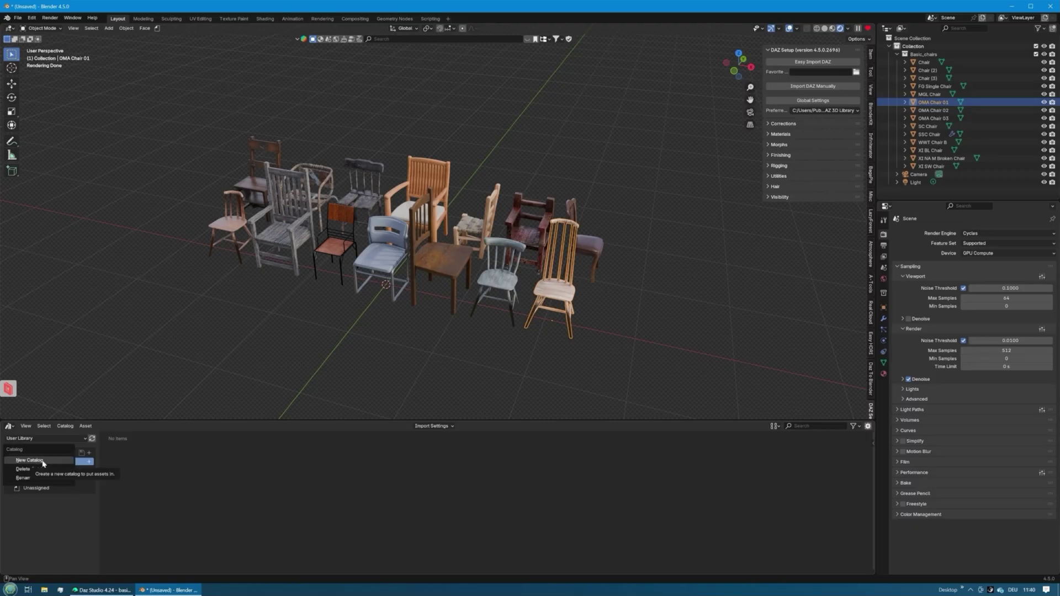
left_click(41, 470)
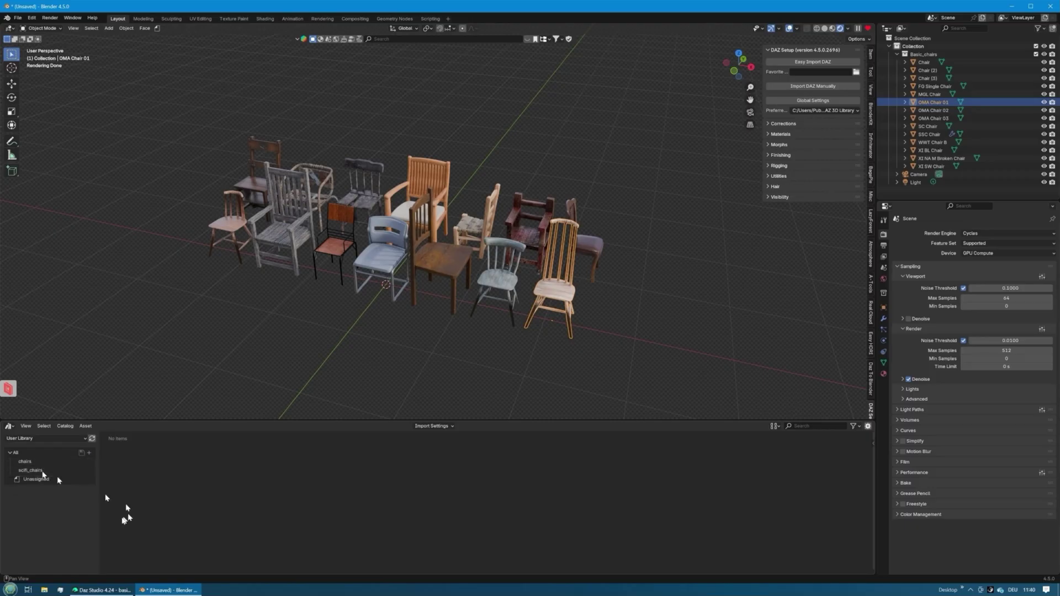
left_click(89, 453)
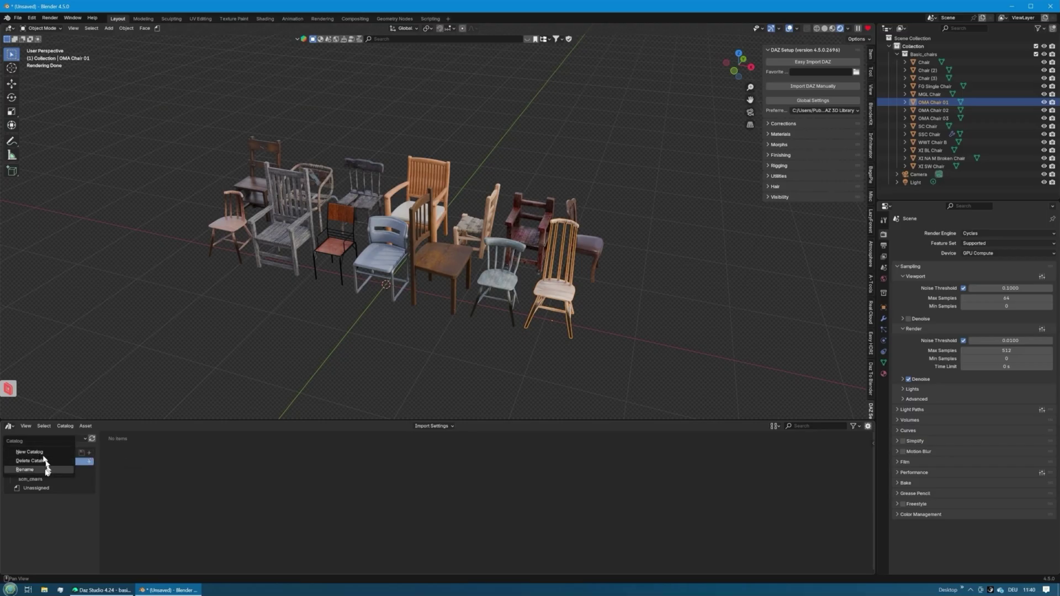
double_click(44, 462)
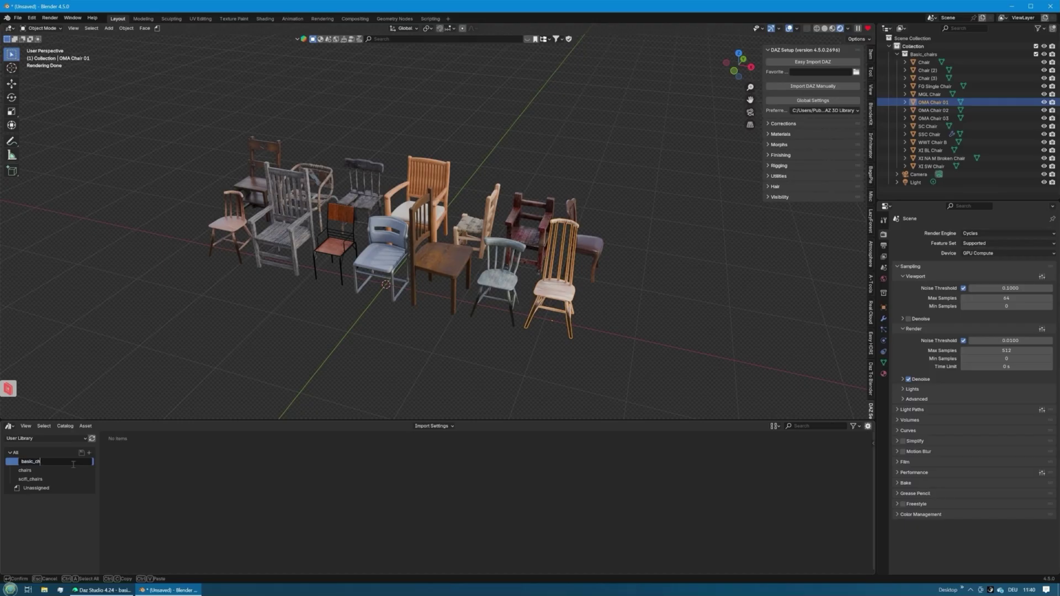
key("Return")
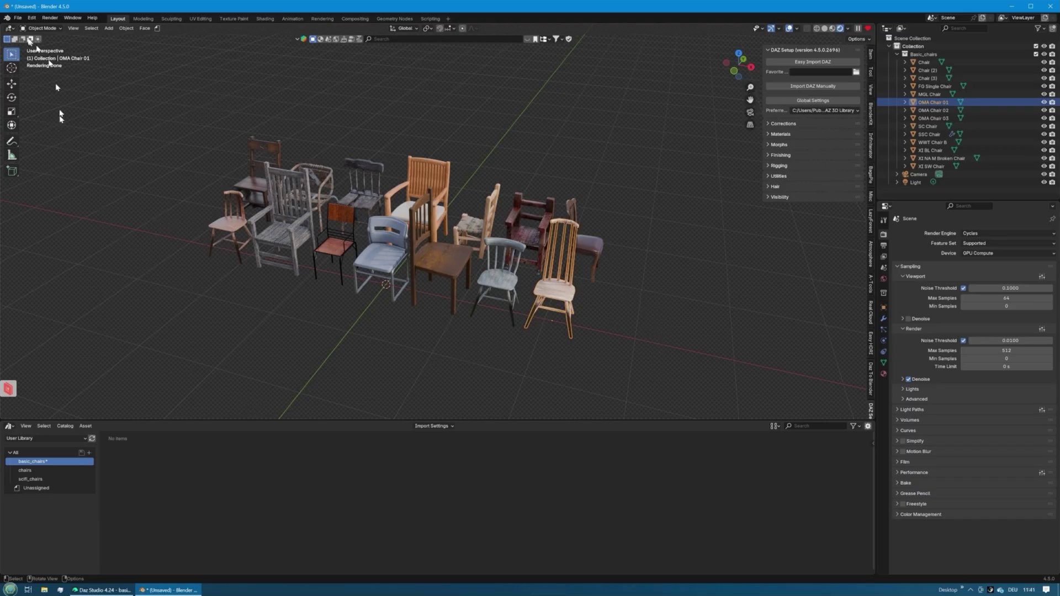
Save the scene as basic_chairs.blend in the blender bookmark's assets user subfolder.
left_click(16, 19)
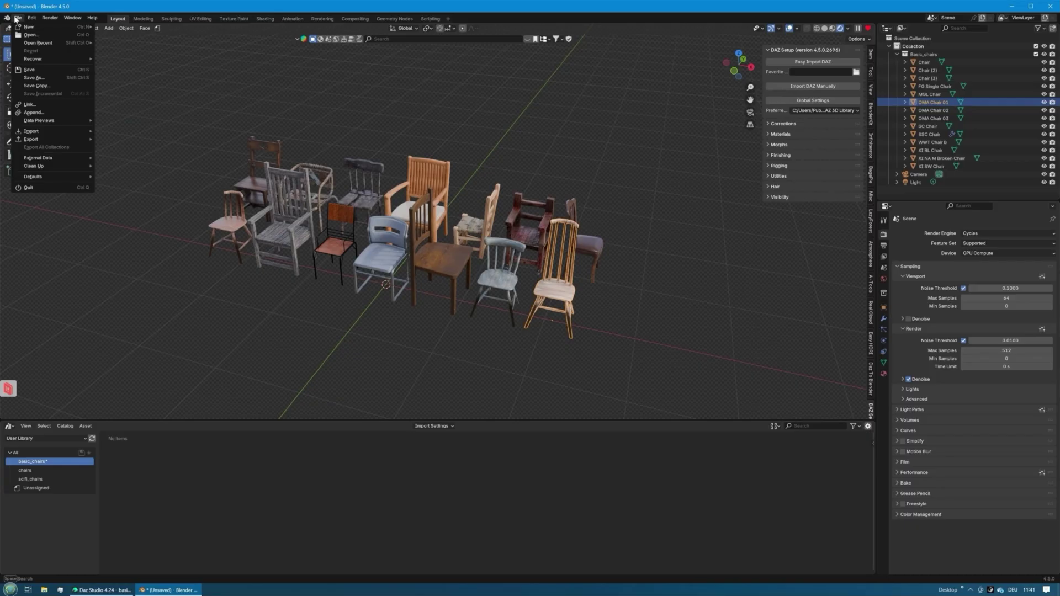
left_click(39, 78)
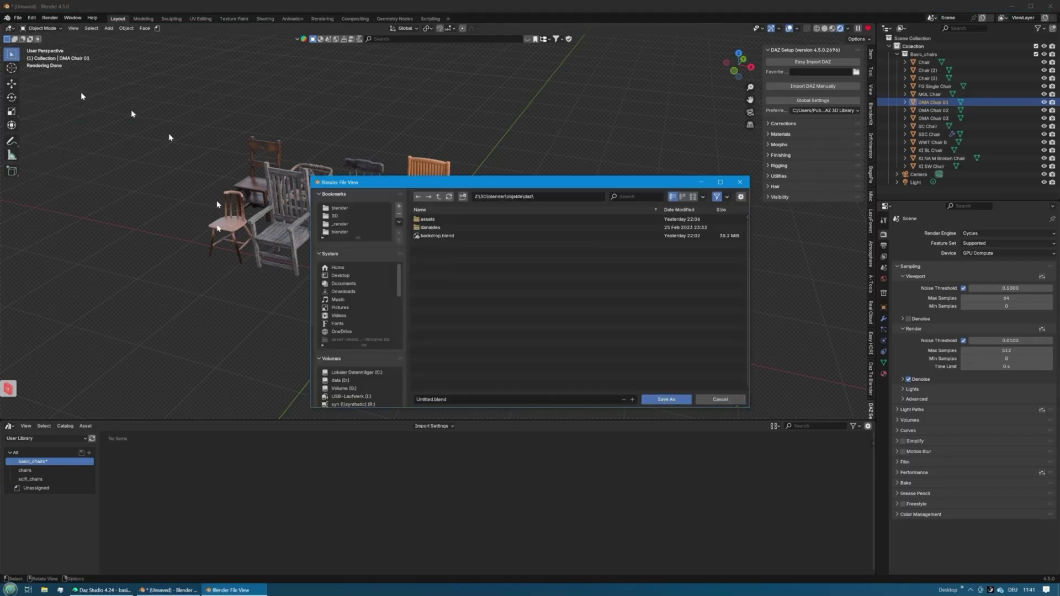
left_click(347, 208)
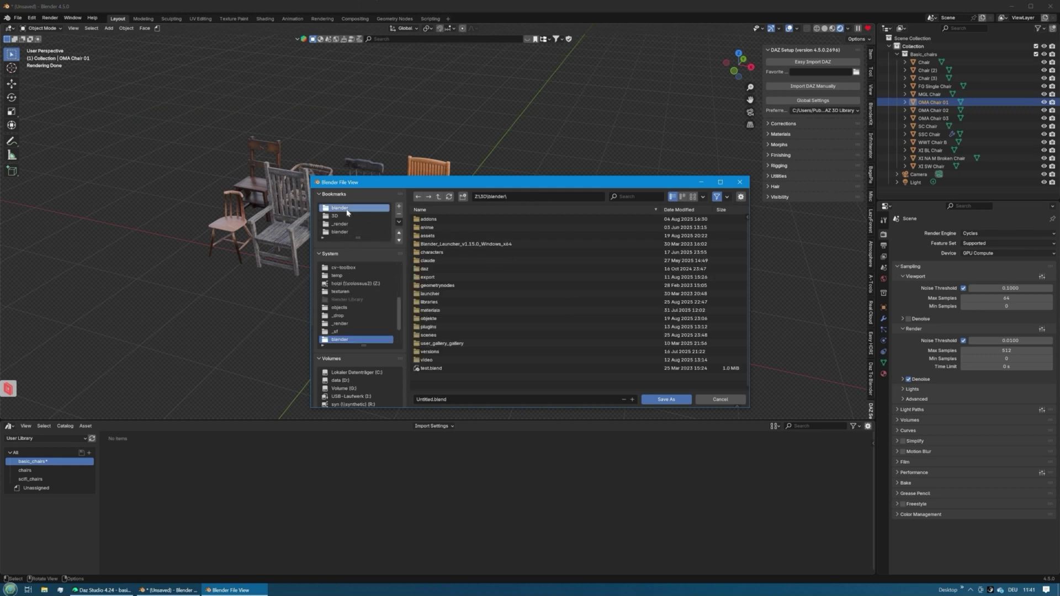
double_click(450, 236)
double_click(439, 219)
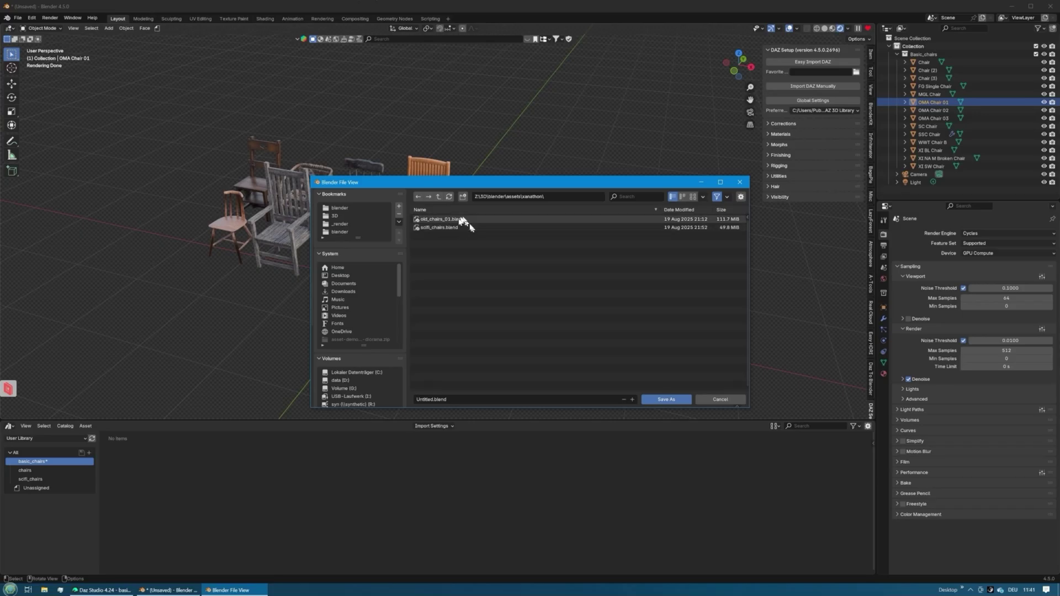
left_click(466, 400)
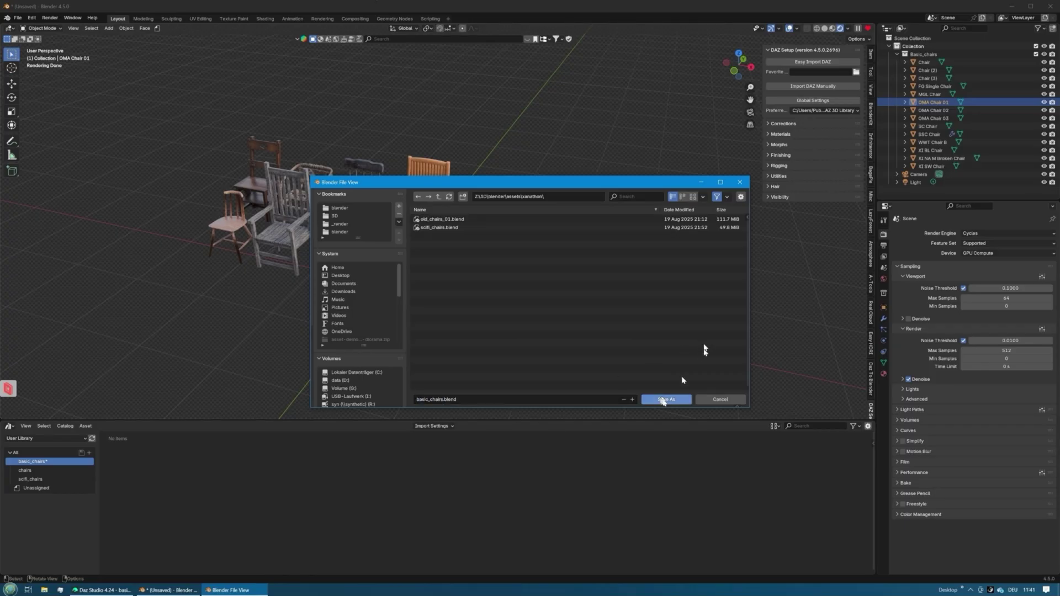
left_click(665, 400)
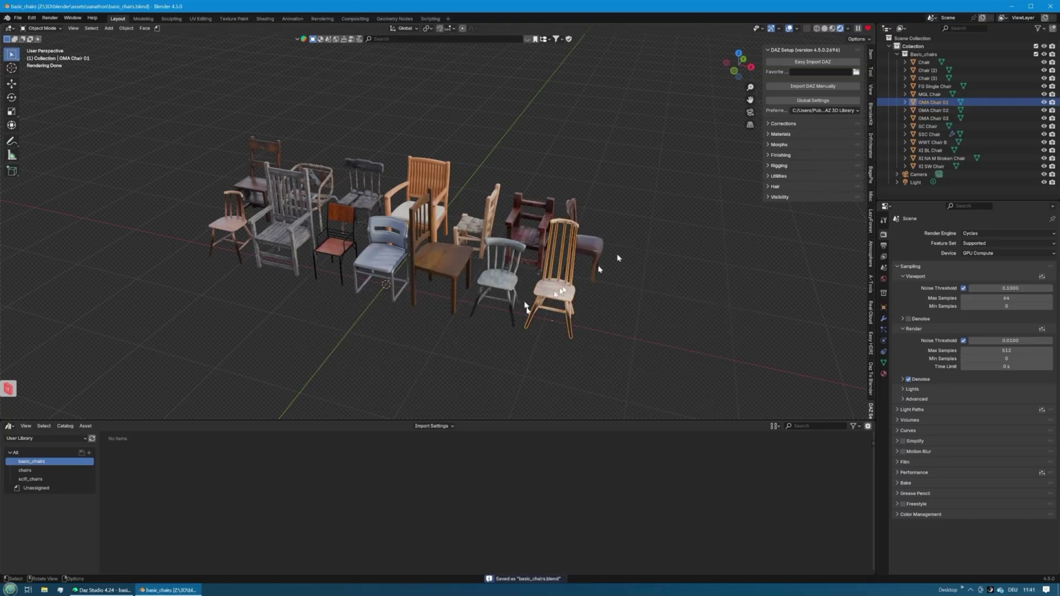
Select all fourteen chairs in the Outliner, Mark as Asset, then view Unassigned and select SC Chair.
left_click(922, 63)
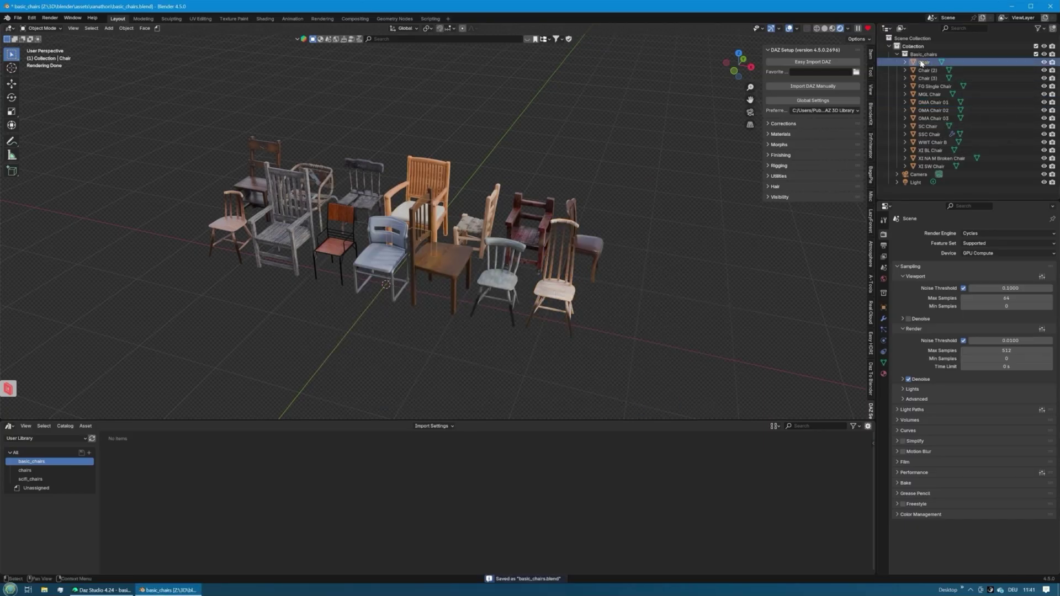
left_click_drag(922, 63, 966, 167)
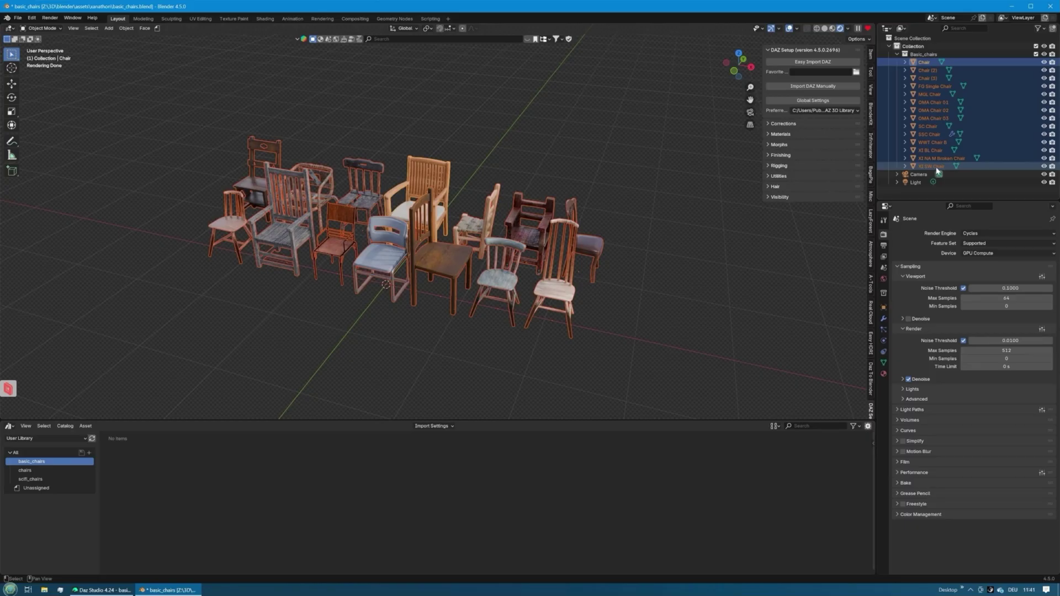
right_click(925, 118)
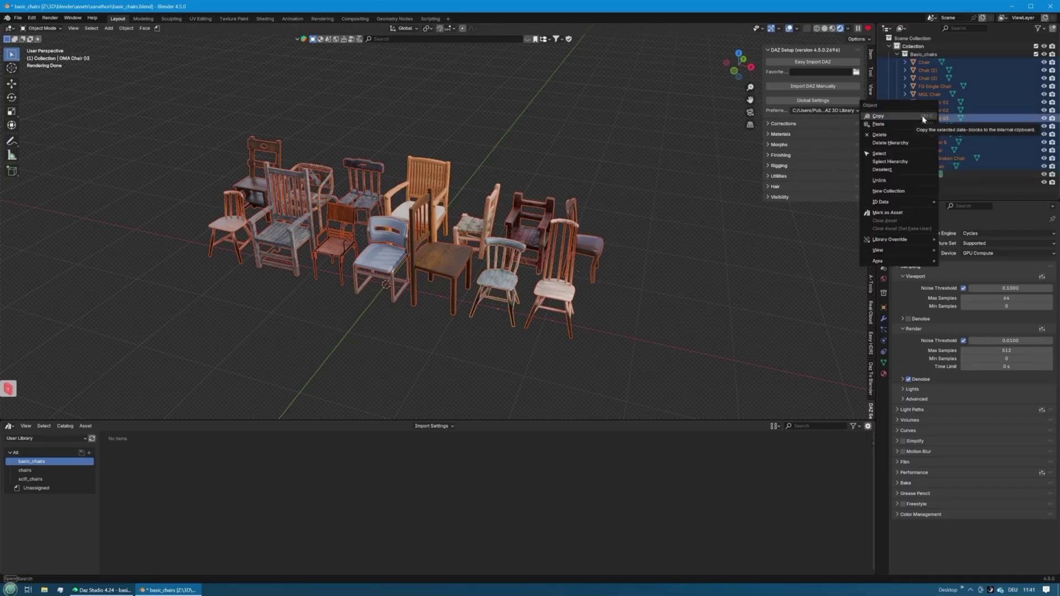
left_click(903, 214)
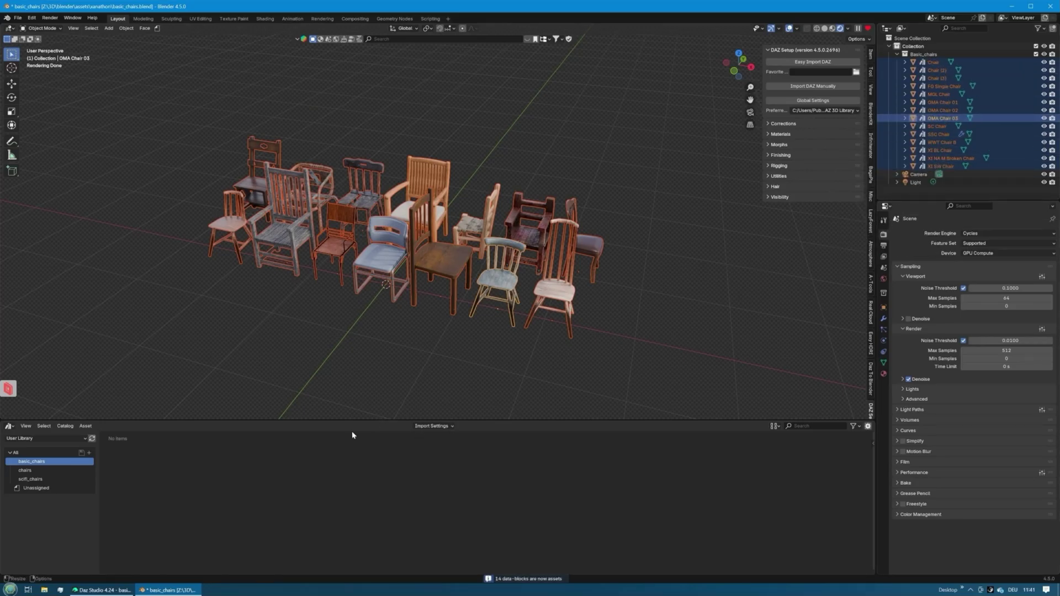
left_click(39, 489)
left_click(462, 456)
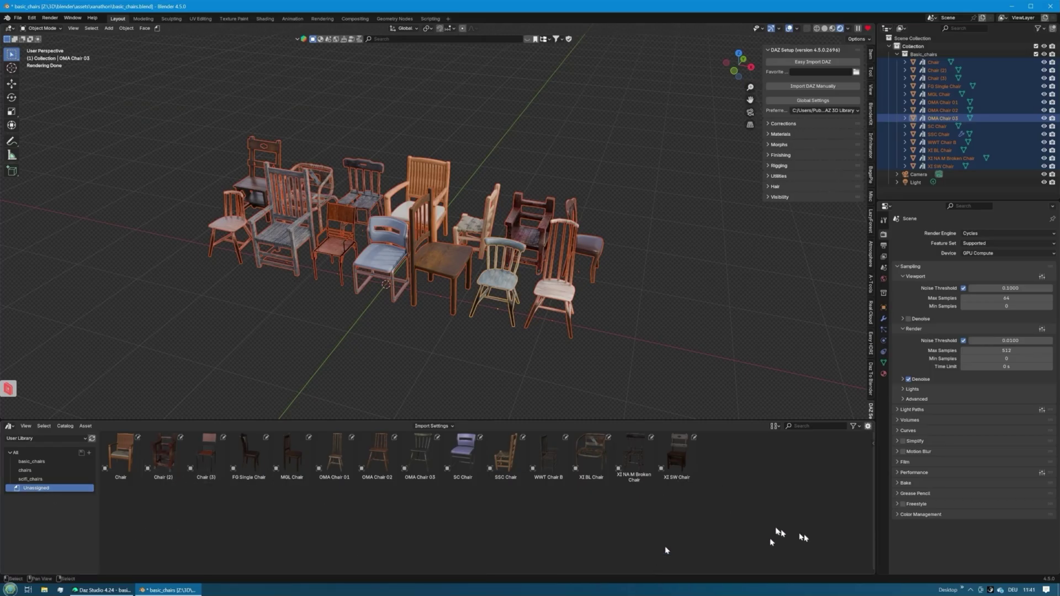
Box-select the fourteen chair assets and drop them into the basic_chairs catalog.
left_click_drag(737, 523, 124, 454)
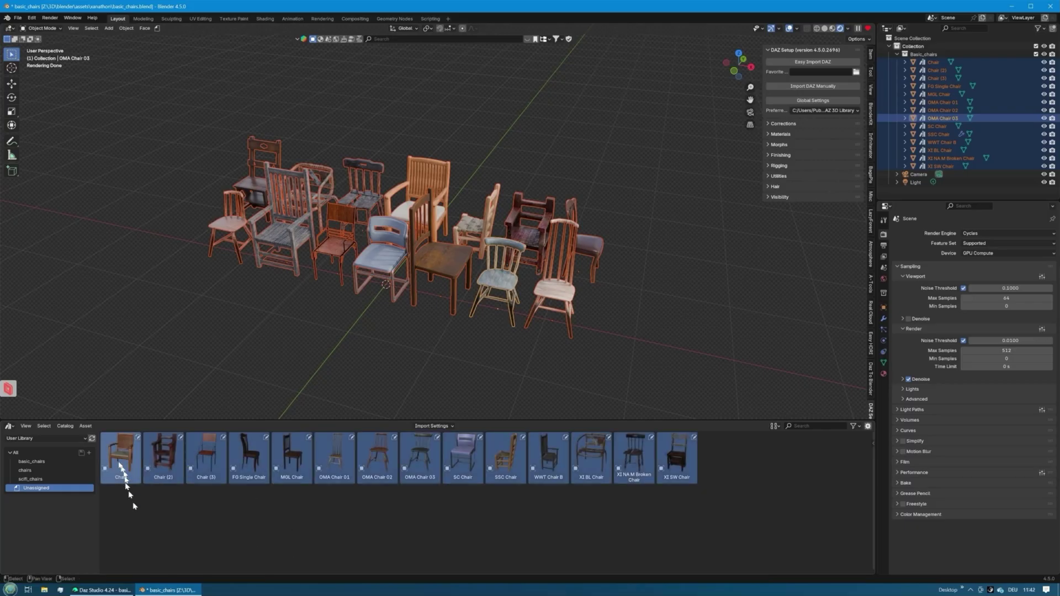
left_click_drag(120, 456, 41, 465)
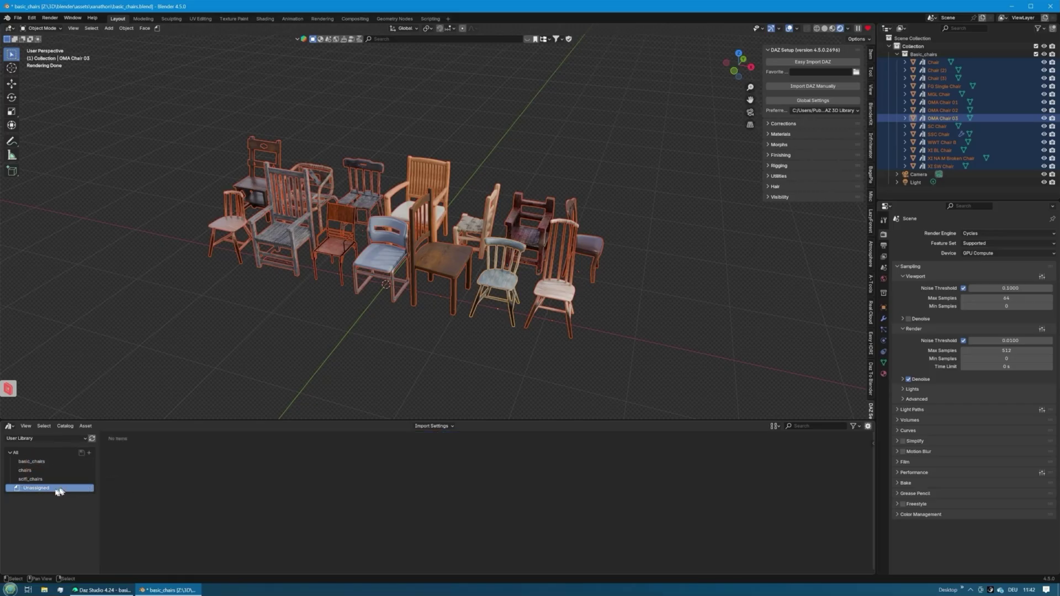
left_click(37, 463)
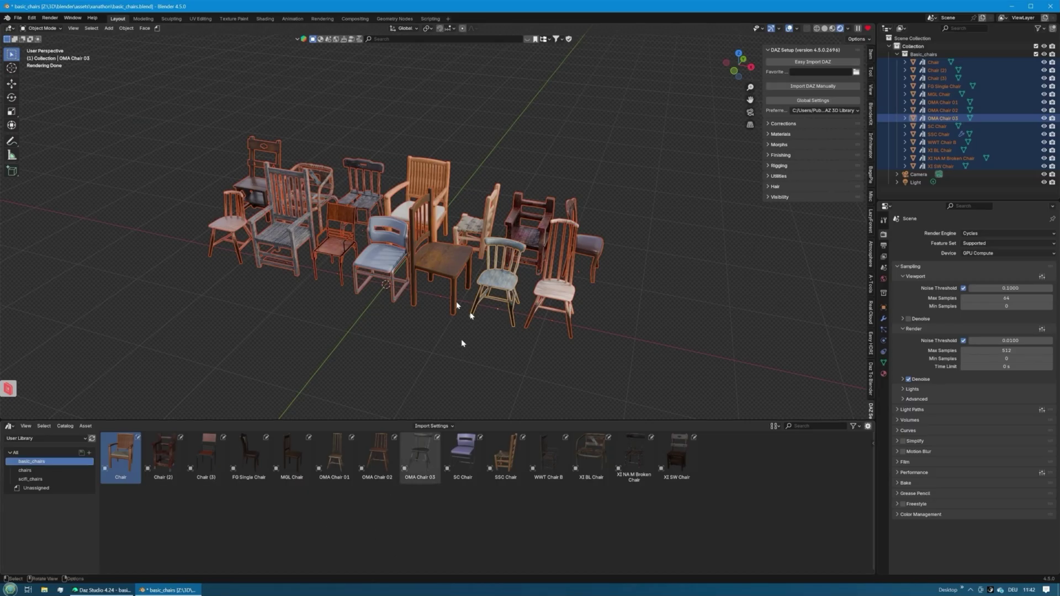
Compare the chairs, scifi_chairs and all-assets views, then return to basic_chairs and pick SC Chair.
left_click(40, 471)
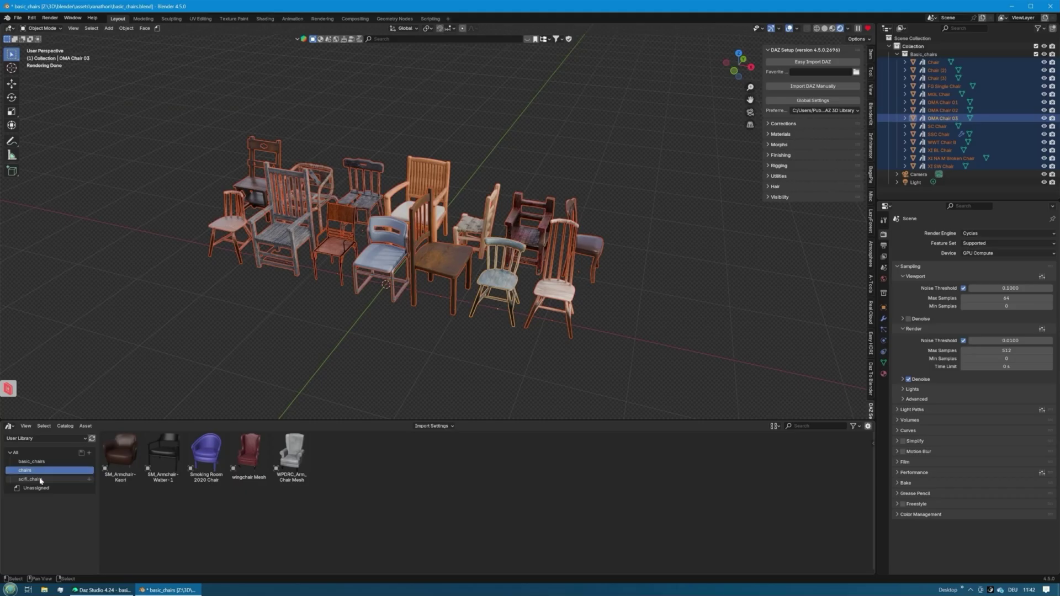
left_click(40, 479)
left_click(33, 453)
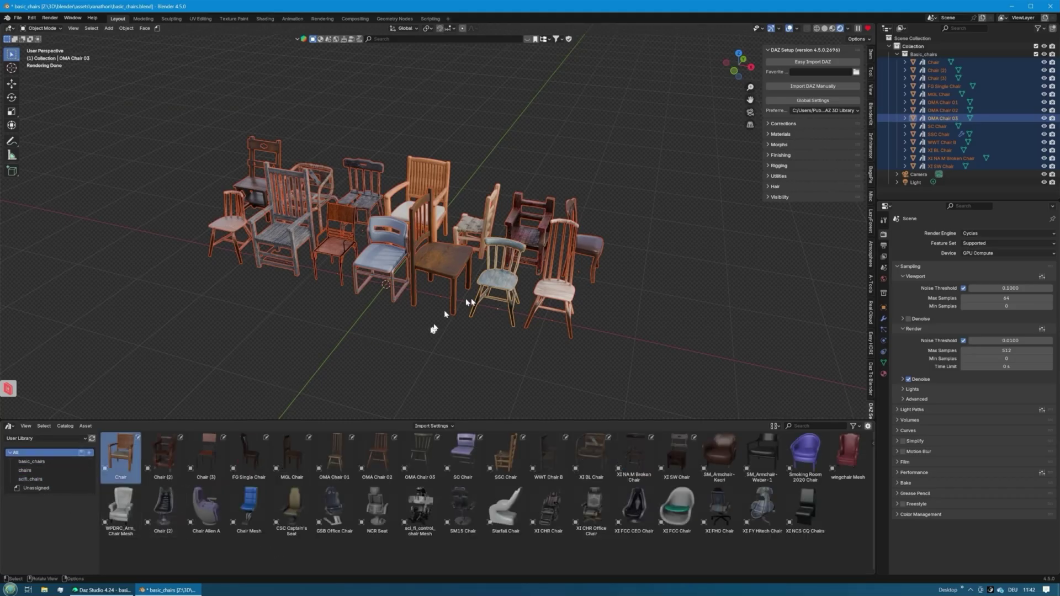
left_click(46, 462)
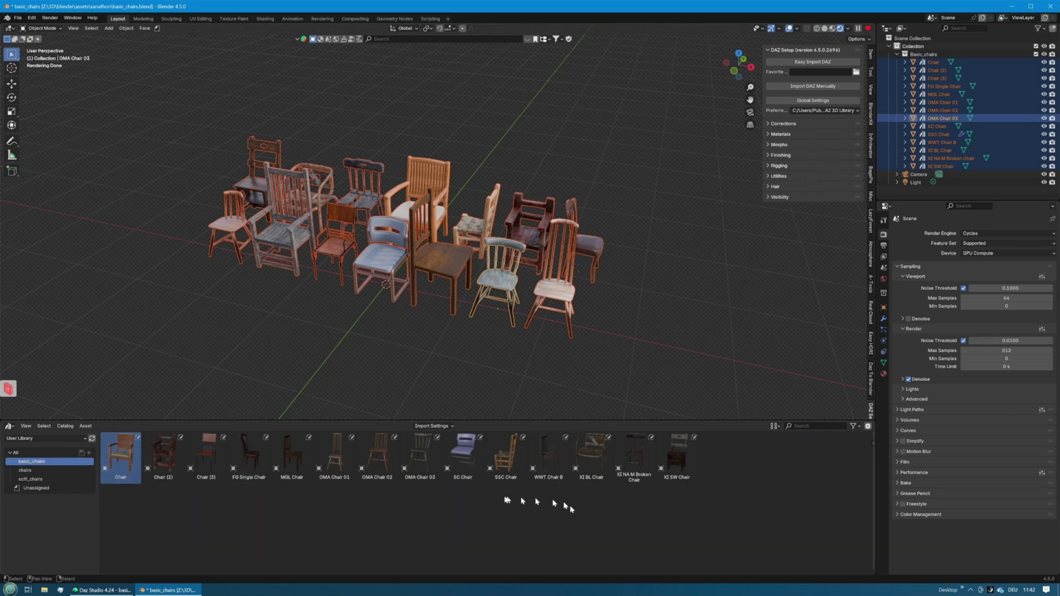
left_click(467, 457)
Drag a test SC Chair into the viewport, delete that copy, and save basic_chairs.blend.
left_click_drag(466, 457, 719, 340)
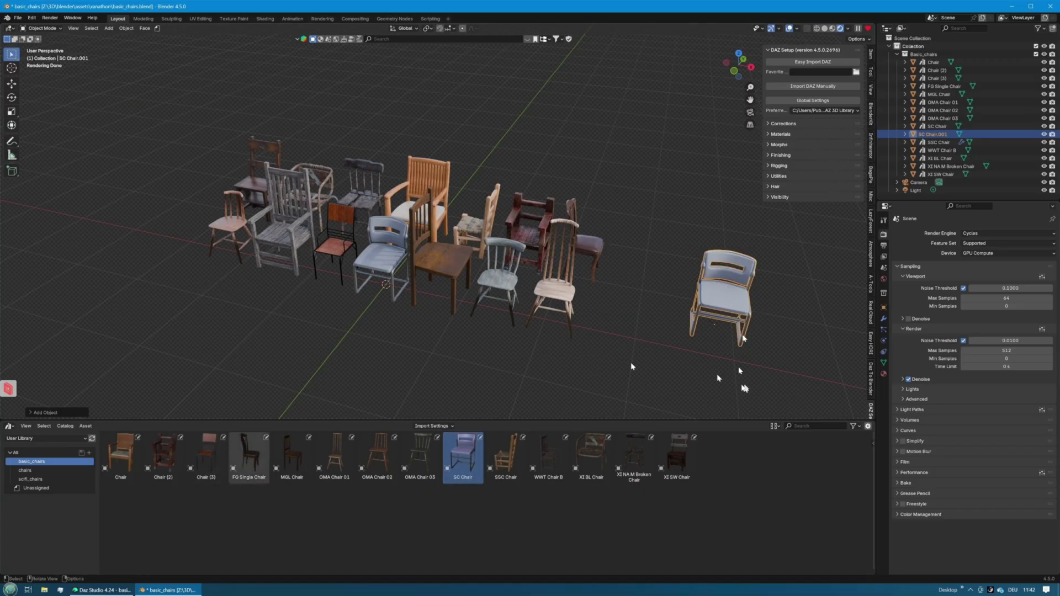
key("Delete")
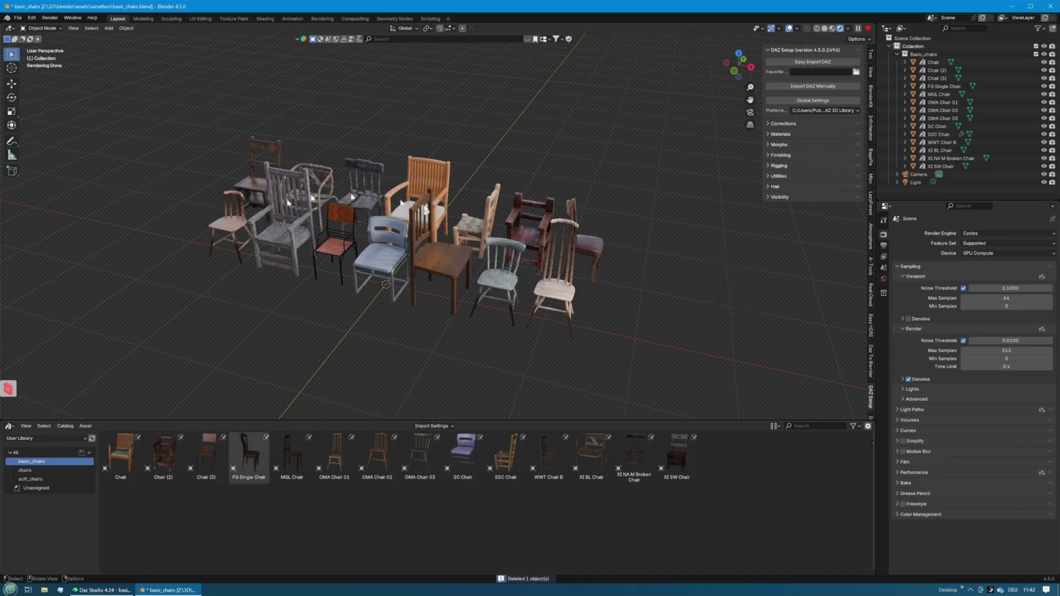
left_click(18, 18)
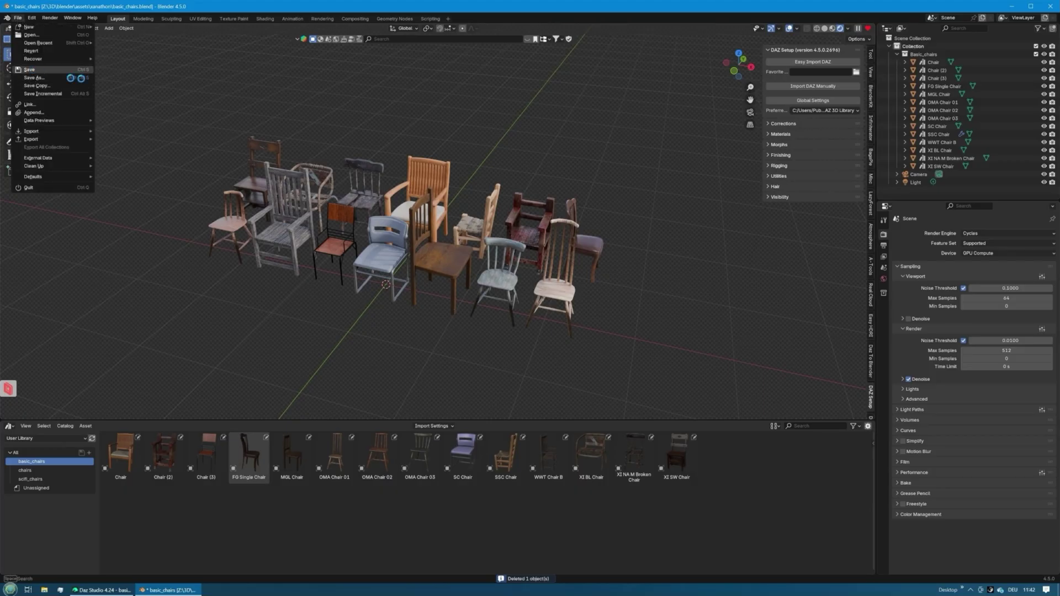
left_click(30, 69)
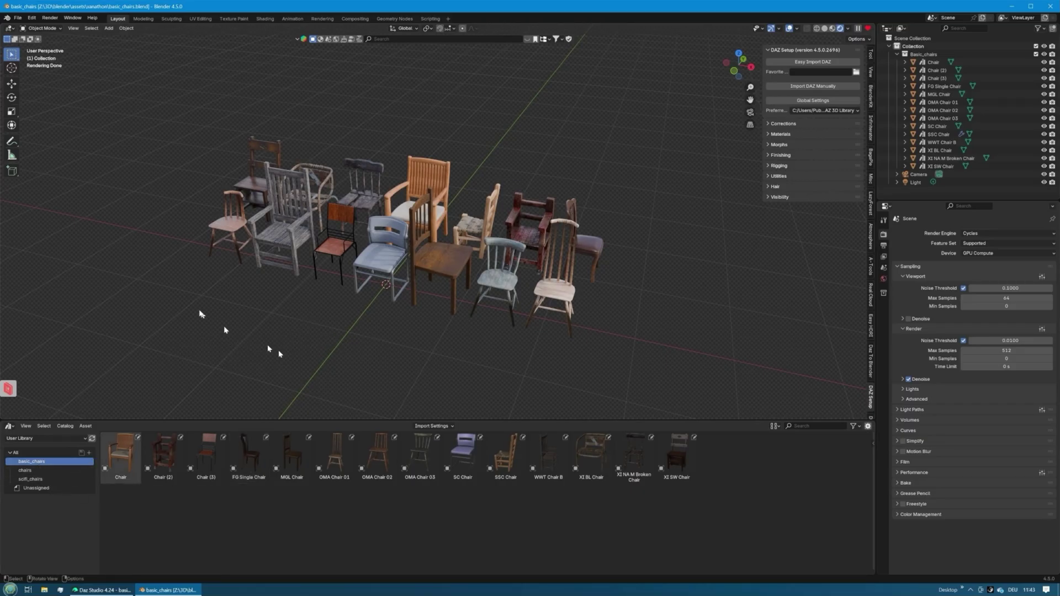
Start a new General file from the File menu.
left_click(18, 17)
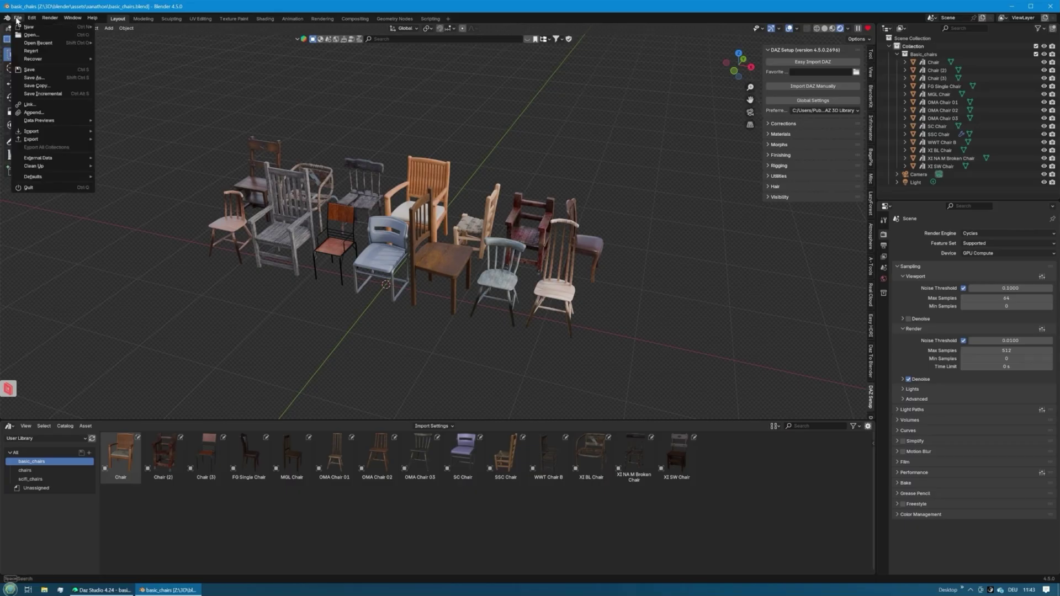
mouse_move(33, 27)
left_click(137, 26)
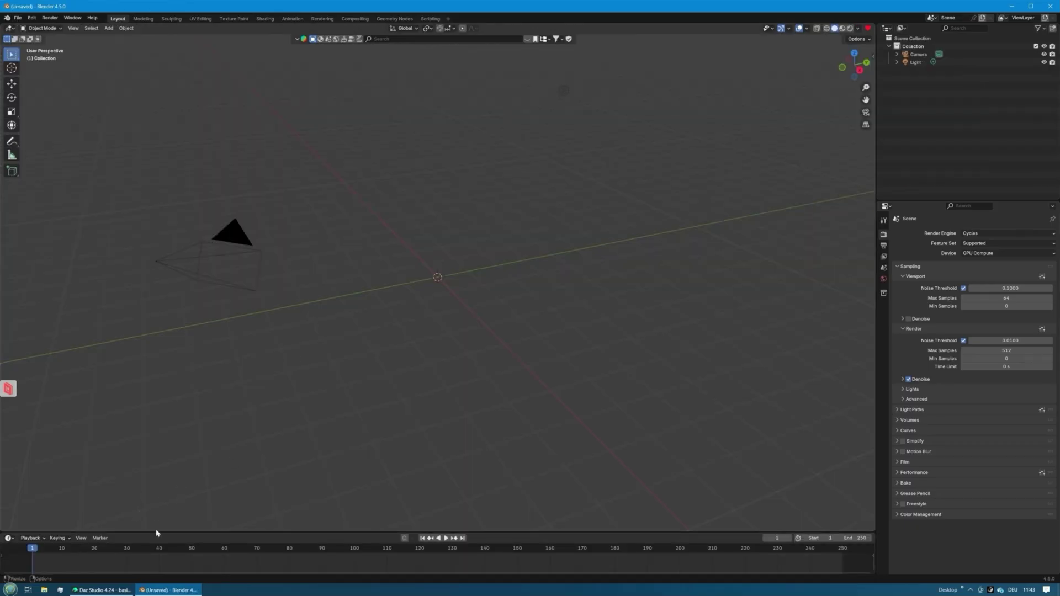
Enlarge the timeline, make it an Asset Browser on the User Library, and show basic_chairs.
left_click_drag(157, 531, 170, 417)
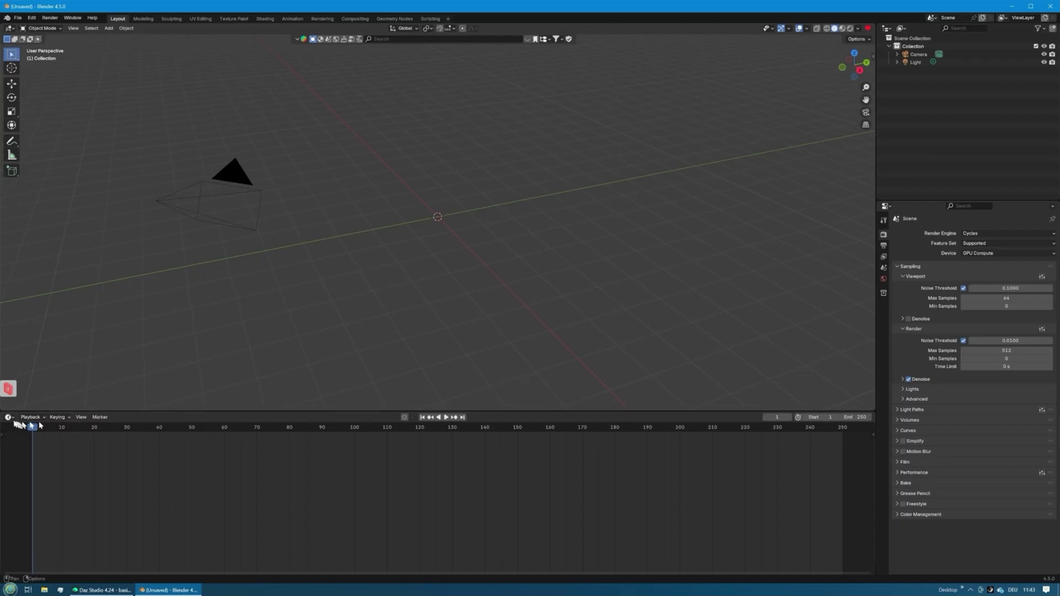
left_click(8, 418)
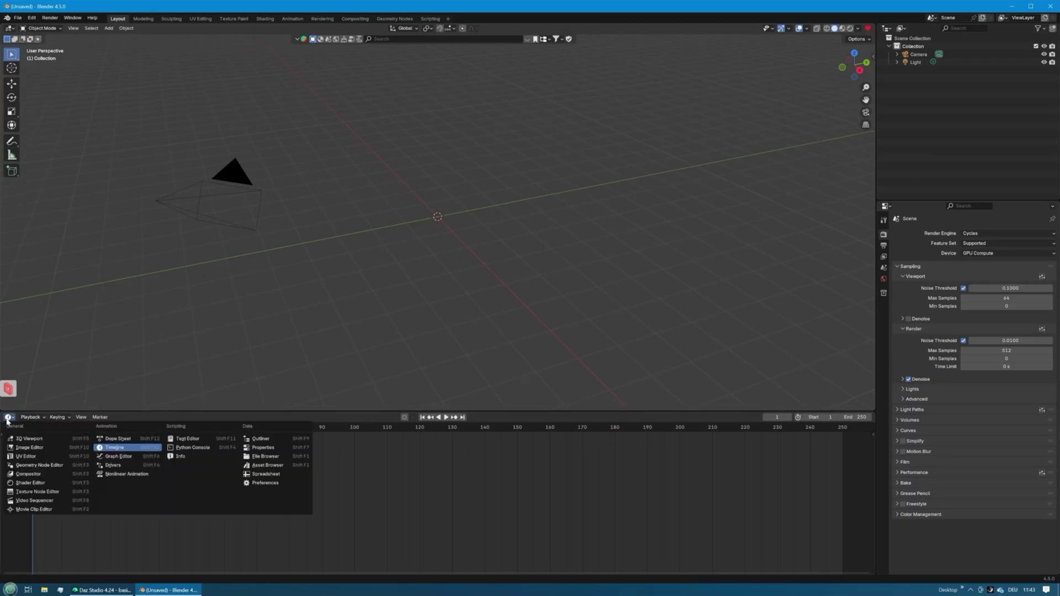
left_click(267, 465)
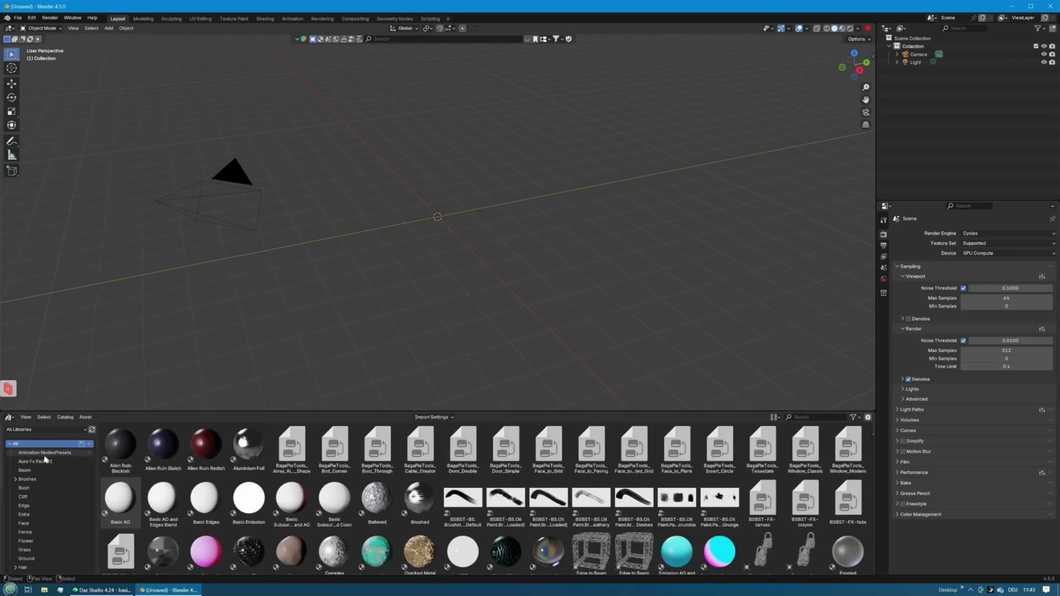
left_click(44, 430)
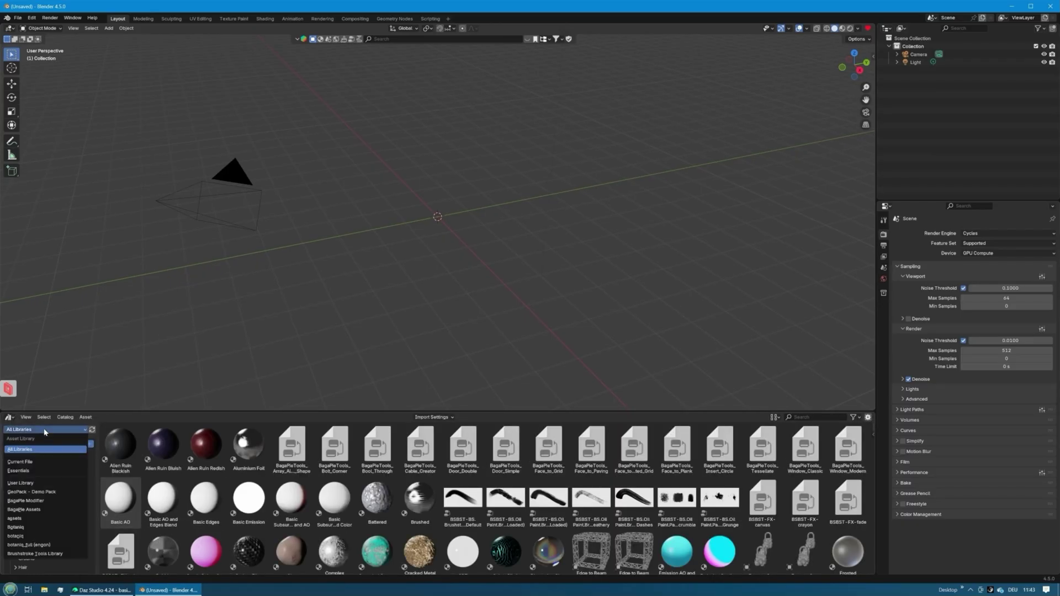
left_click(35, 483)
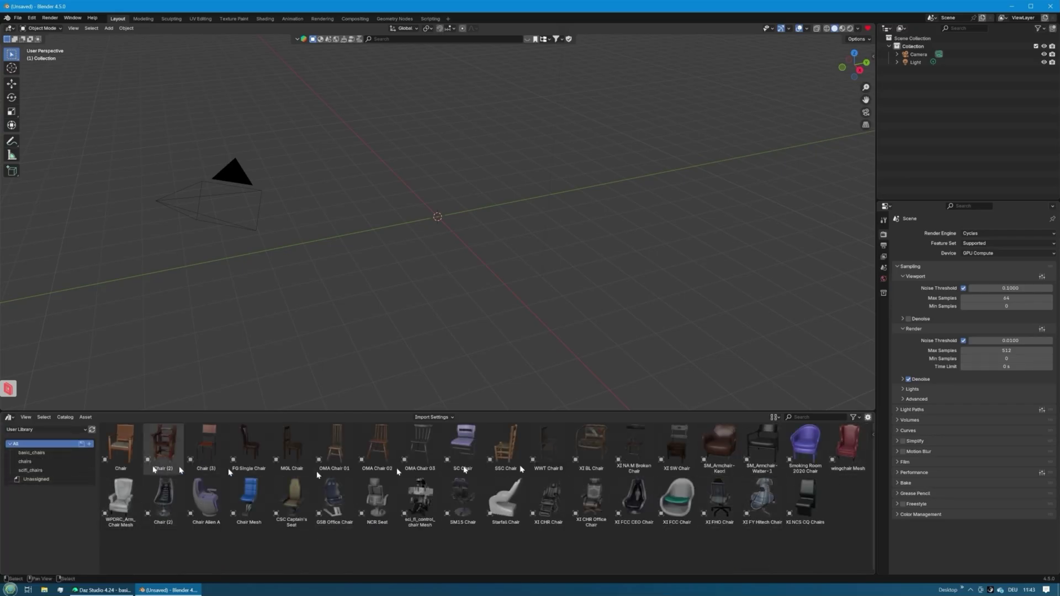
left_click(34, 452)
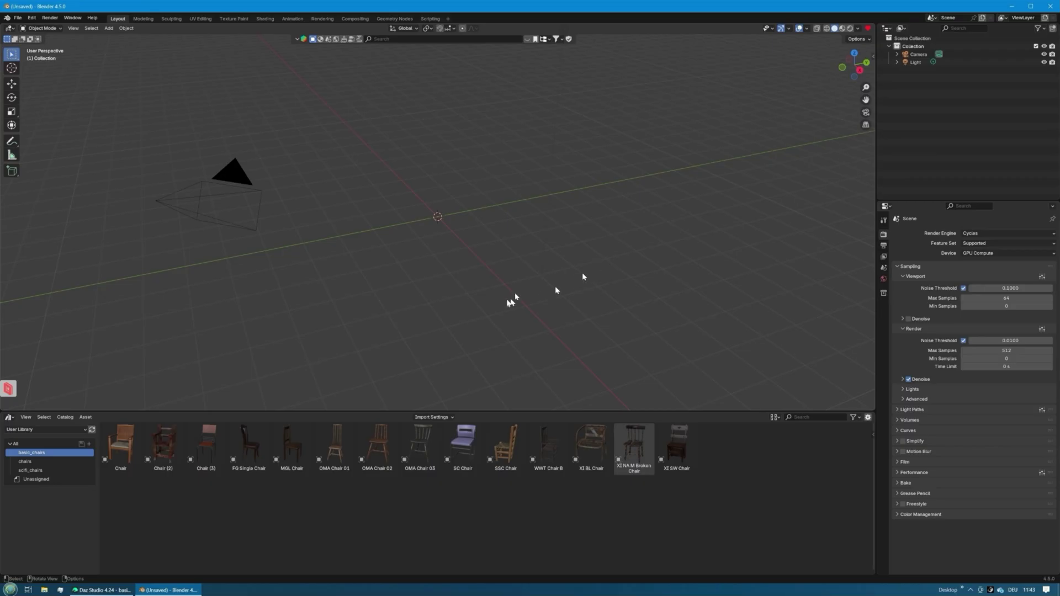
left_click(105, 589)
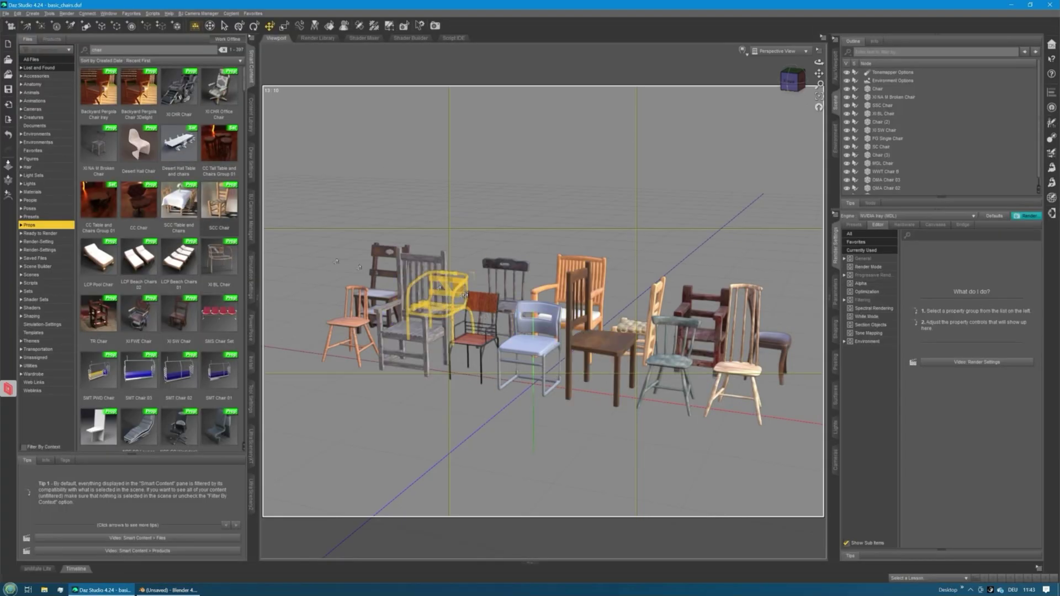
left_click(125, 49)
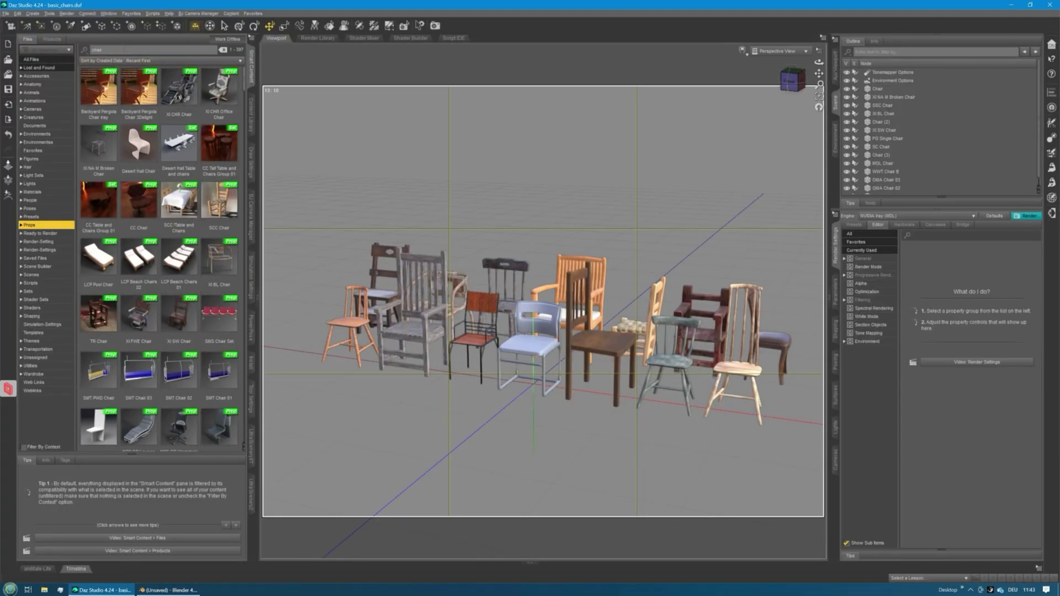
double_click(125, 50)
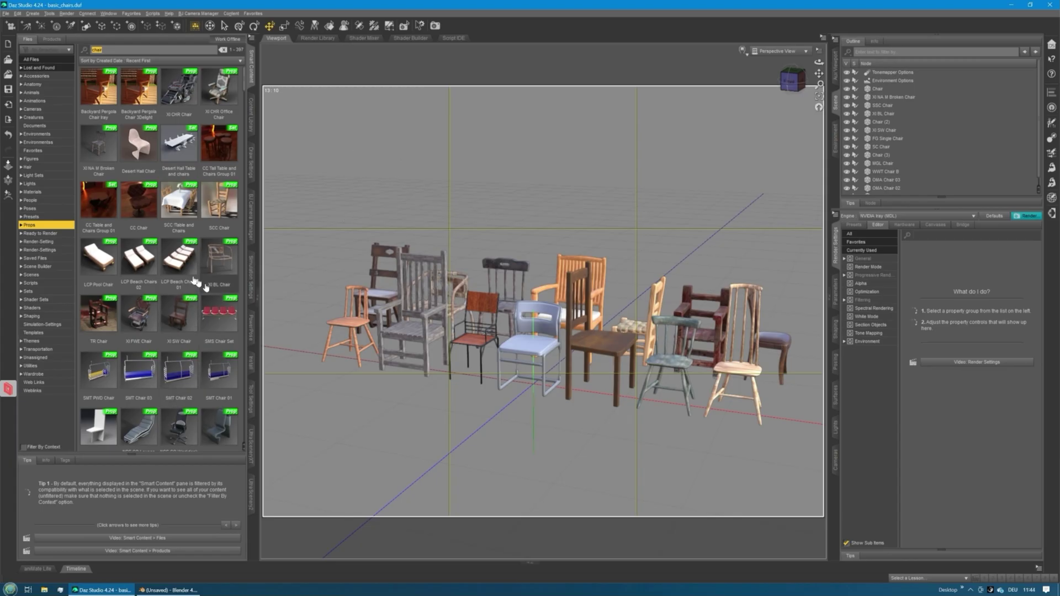
left_click_drag(209, 210, 617, 263)
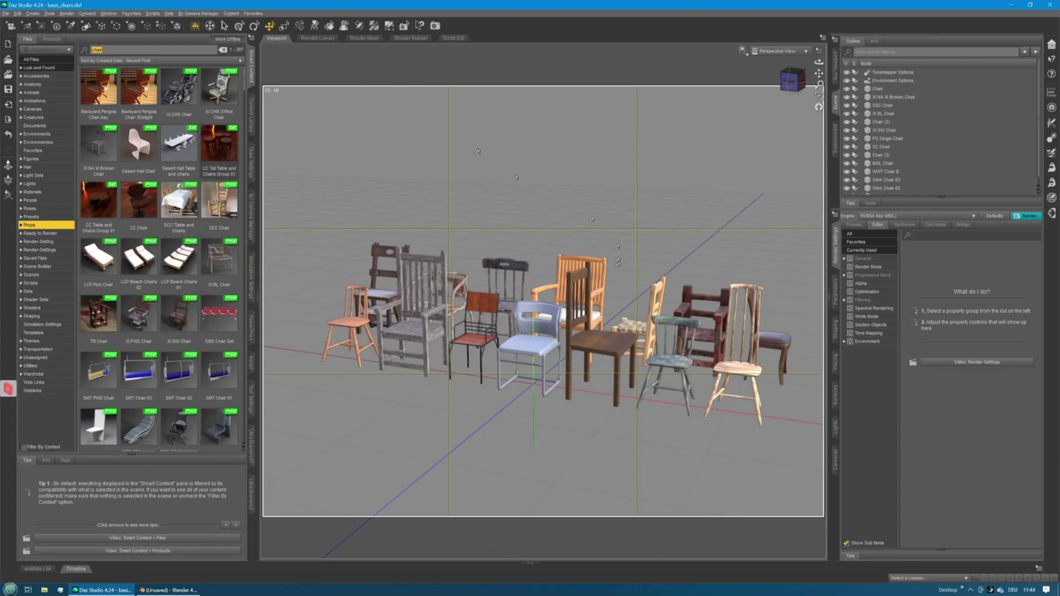
left_click_drag(413, 228, 503, 230)
left_click_drag(758, 260, 471, 316)
left_click_drag(559, 247, 610, 267)
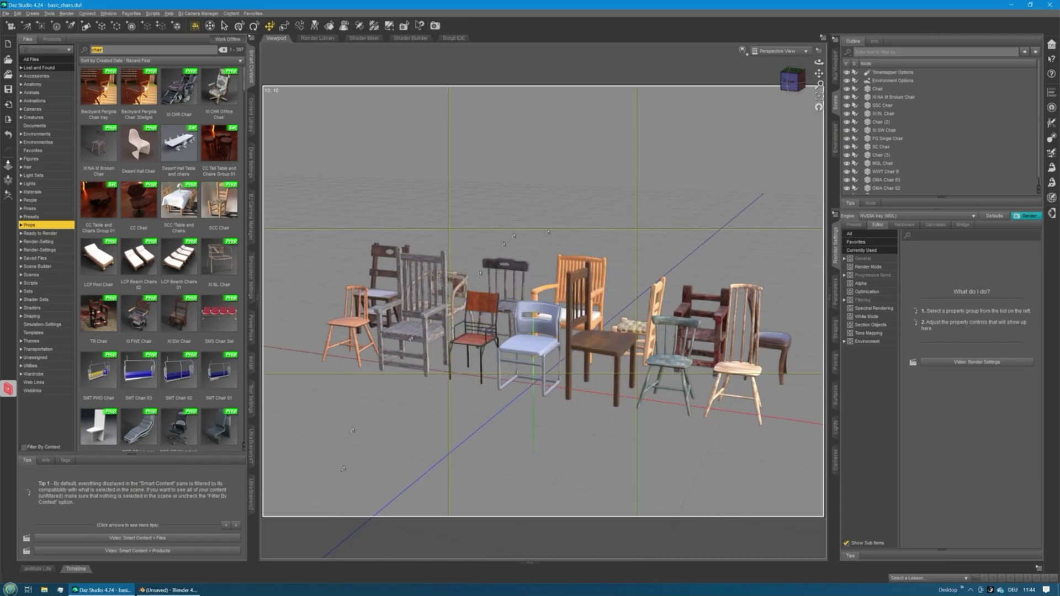
left_click(168, 590)
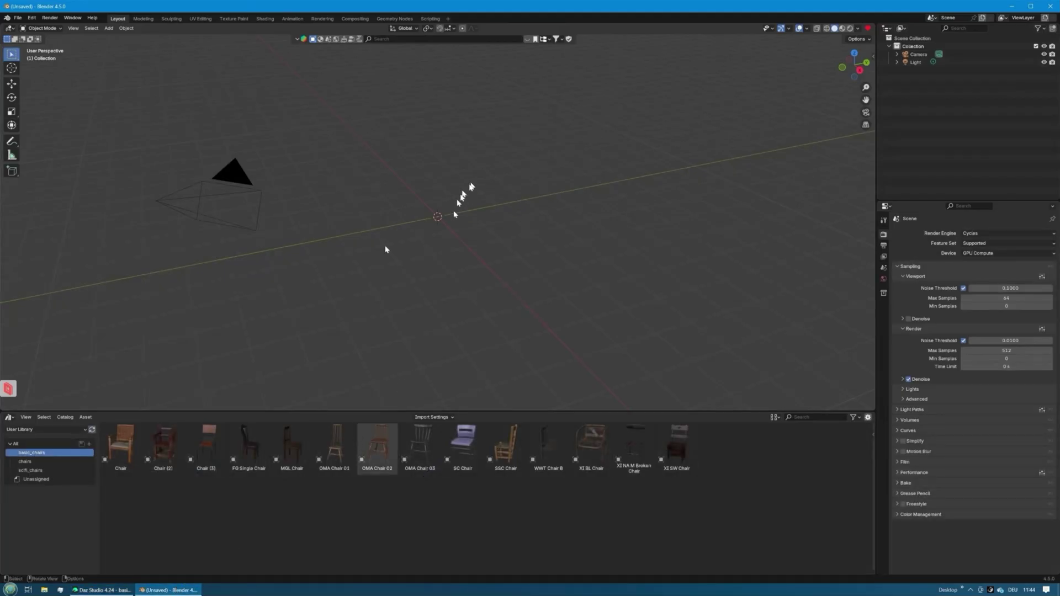